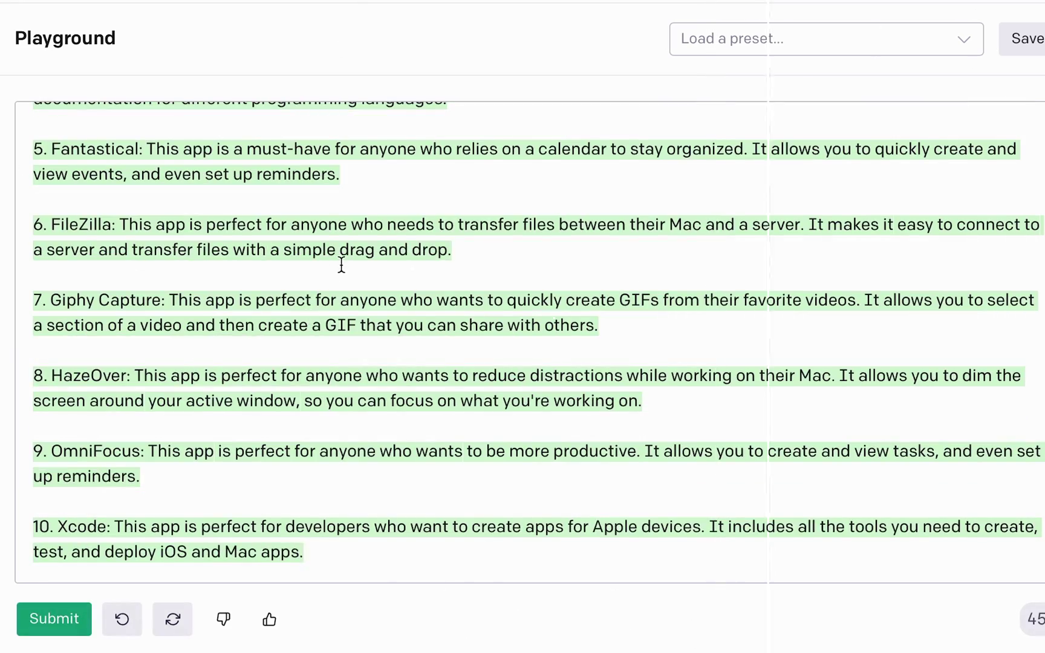
Scroll the Playground output back up to the top of the generated Mac apps list.
scroll(342, 264, up, 7)
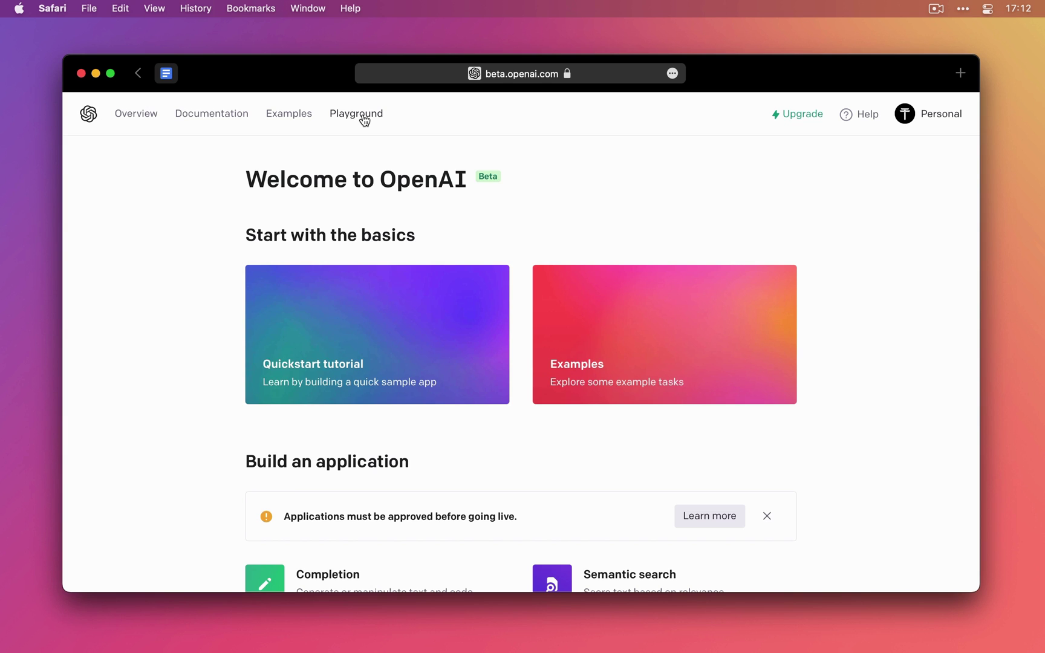
Ask the Playground for the best Chrome extensions and select the five-item answer.
click(364, 115)
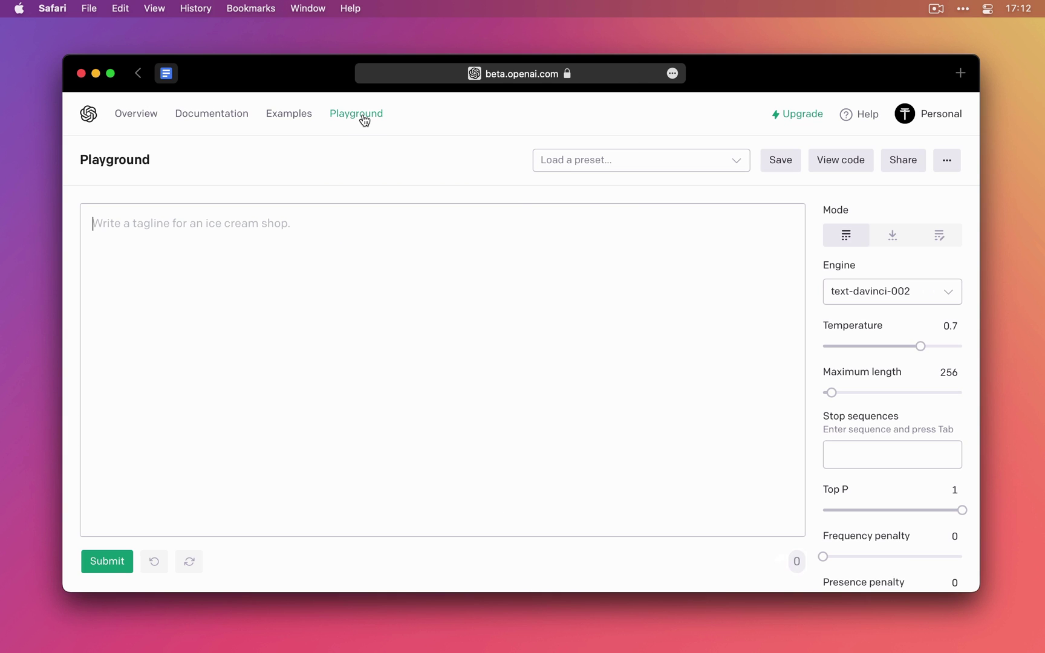
click(254, 245)
text(te)
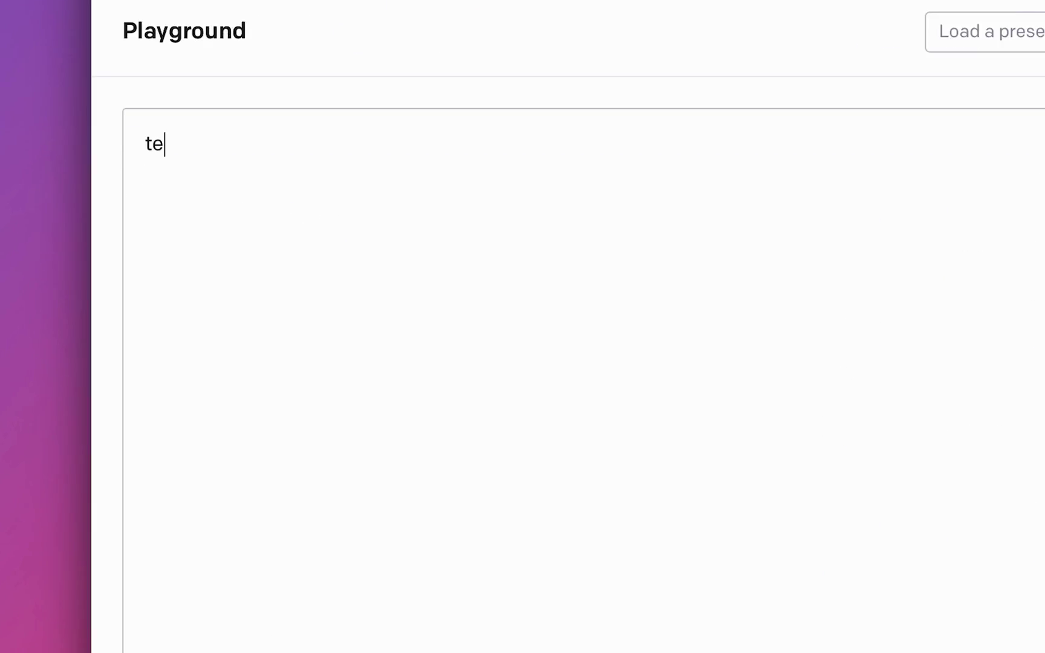
text(ll me what are the best chrome extensions)
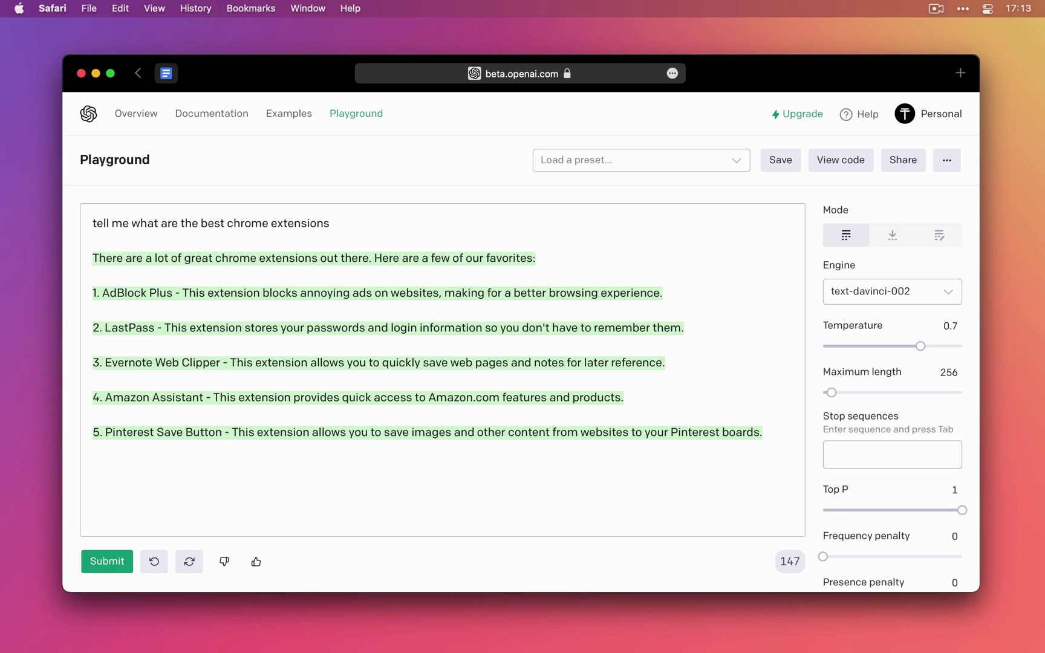
drag(558, 442, 68, 230)
Generate blog copy on the best Mac apps and lower maximum length from 1985 to 1839.
click(541, 459)
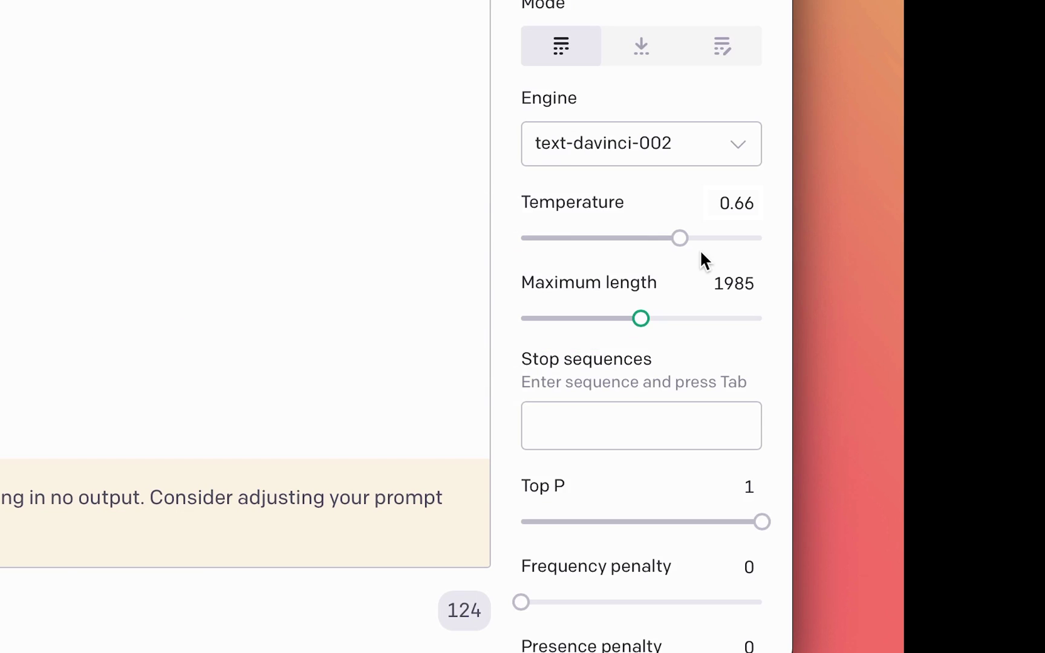
scroll(701, 253, down, 8)
scroll(701, 252, up, 8)
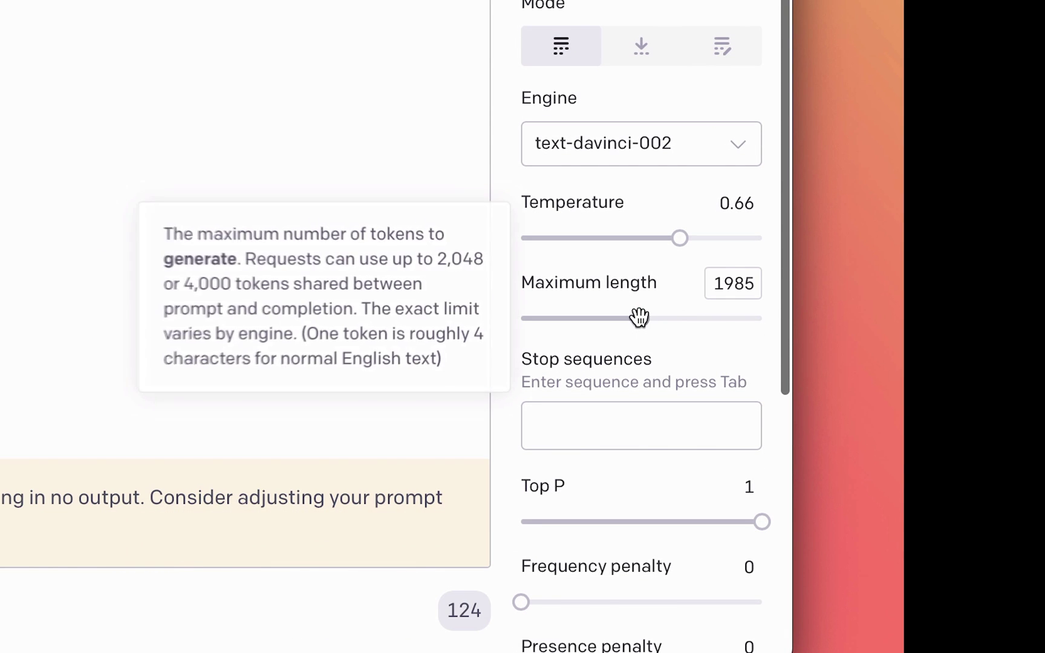
drag(640, 318, 622, 319)
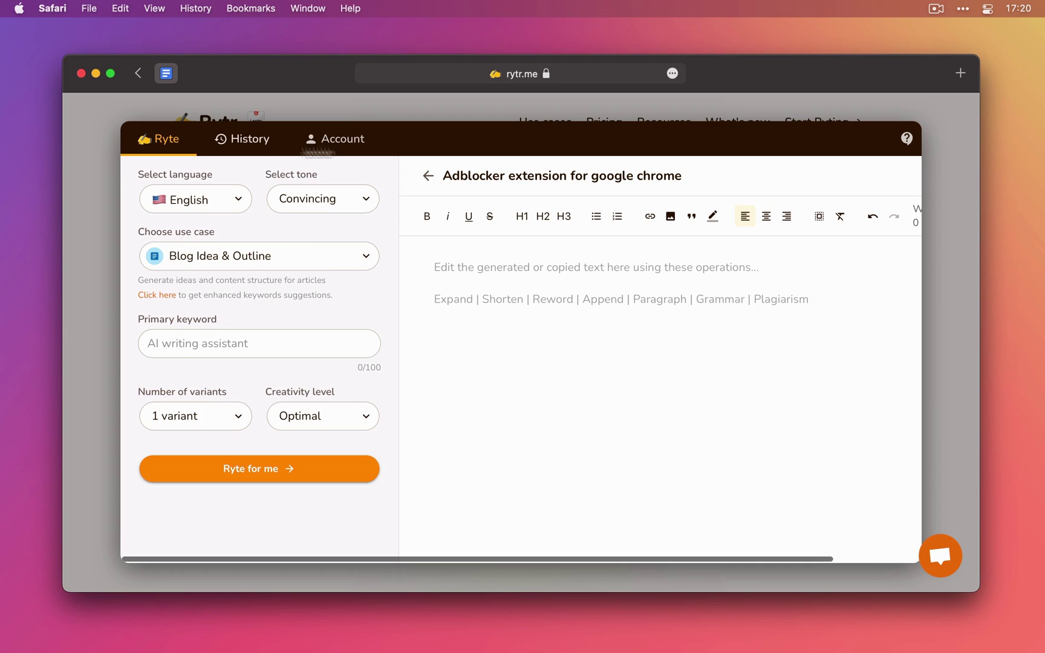
Check the 2.1K/5K monthly credit usage on the Account page.
click(367, 143)
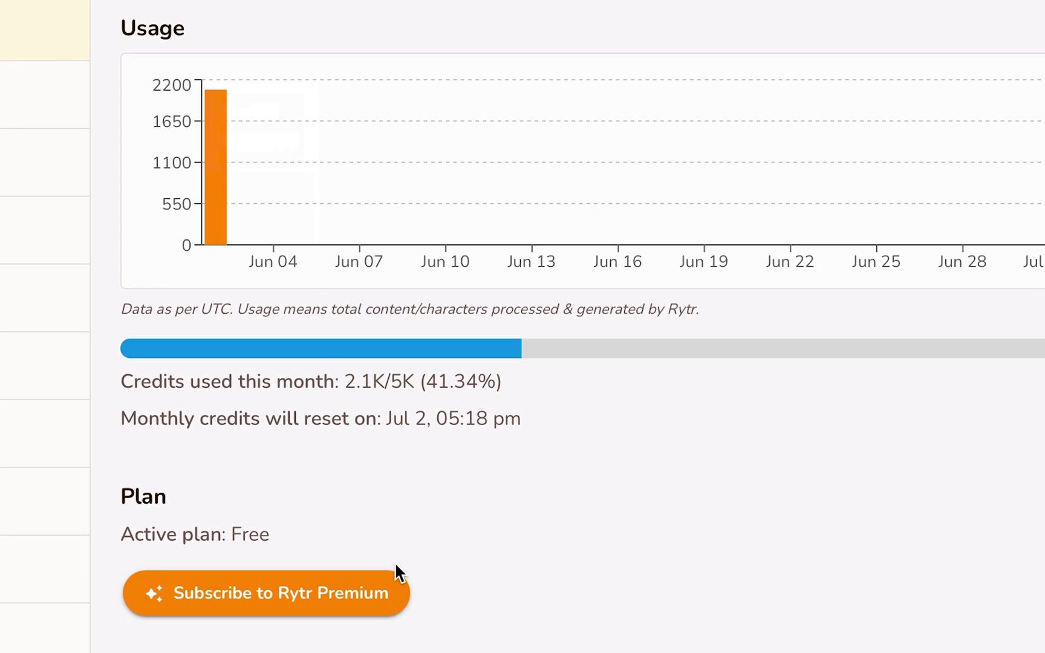
drag(127, 381, 655, 387)
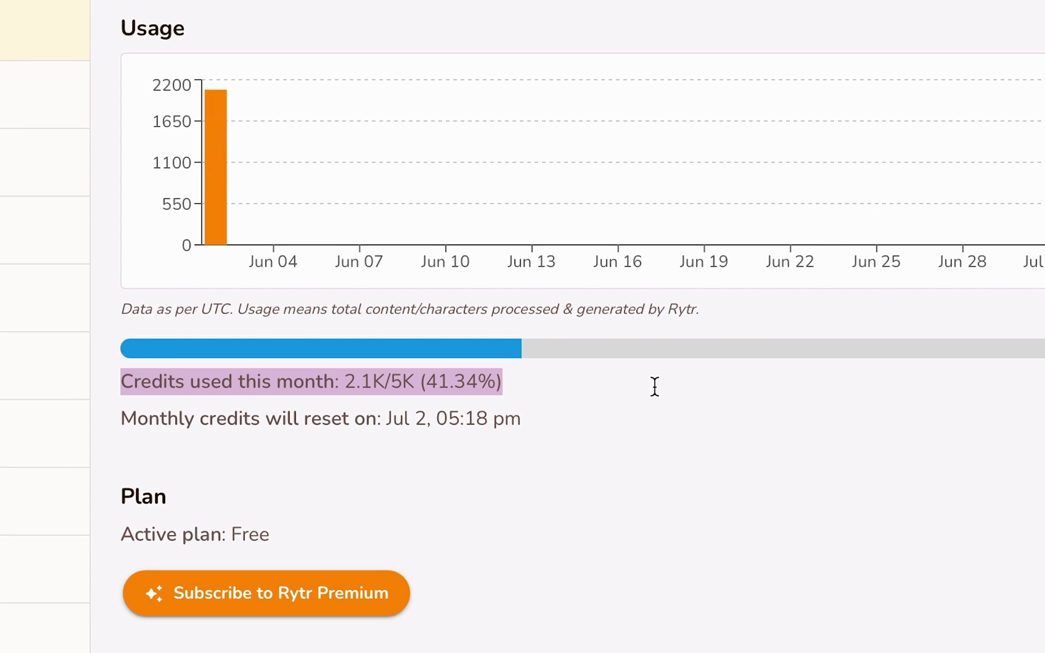
click(645, 428)
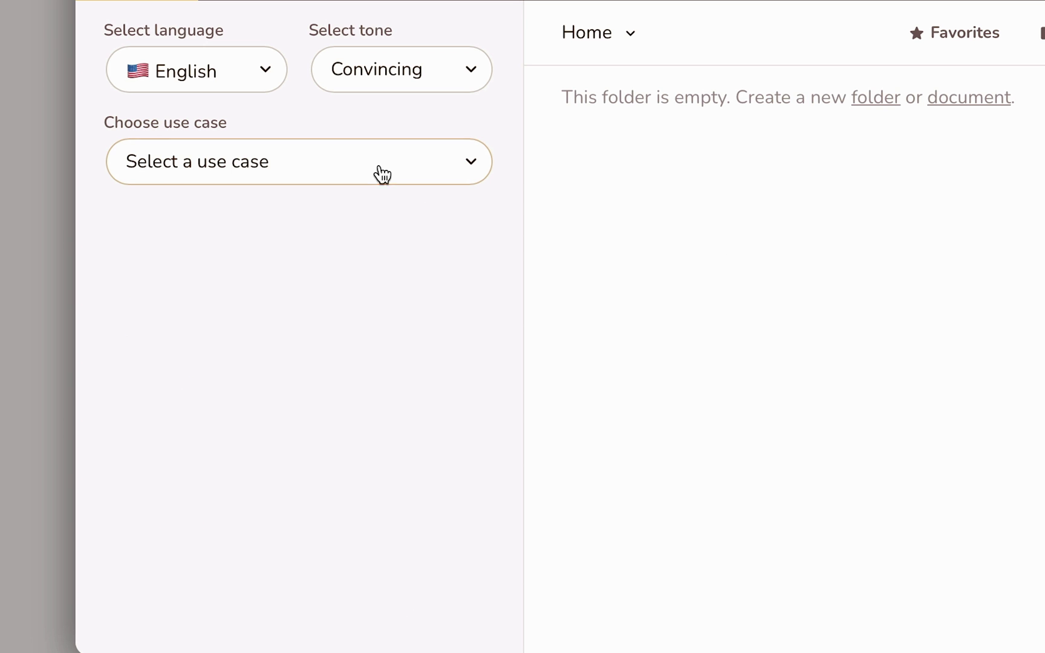
Browse the full list of writing use cases in the Choose use case dropdown.
click(382, 173)
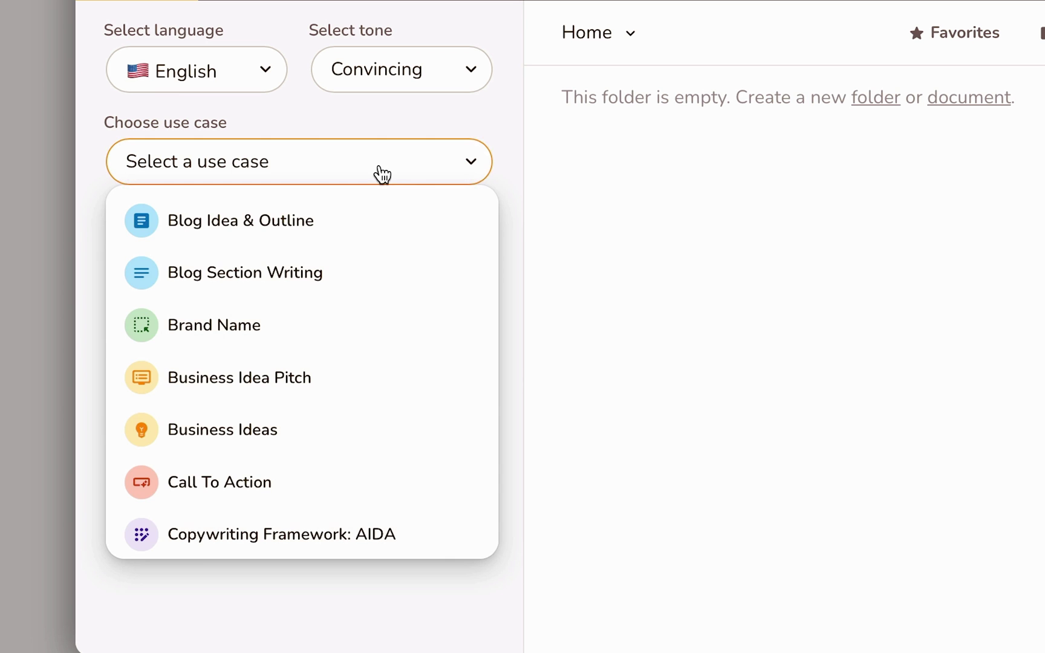
scroll(322, 325, down, 8)
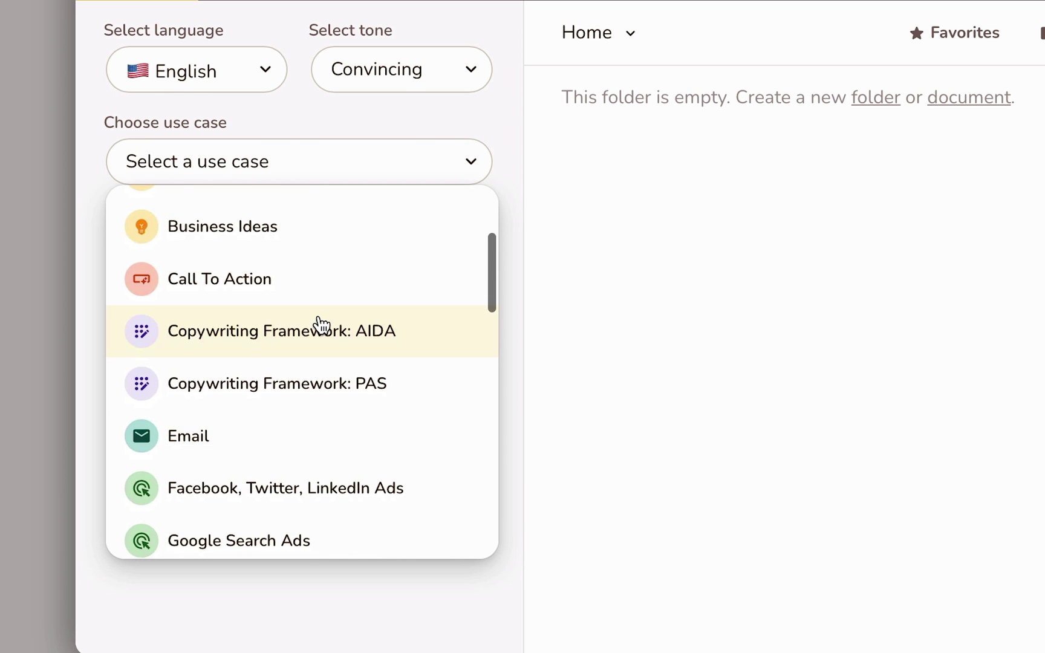
scroll(322, 325, down, 10)
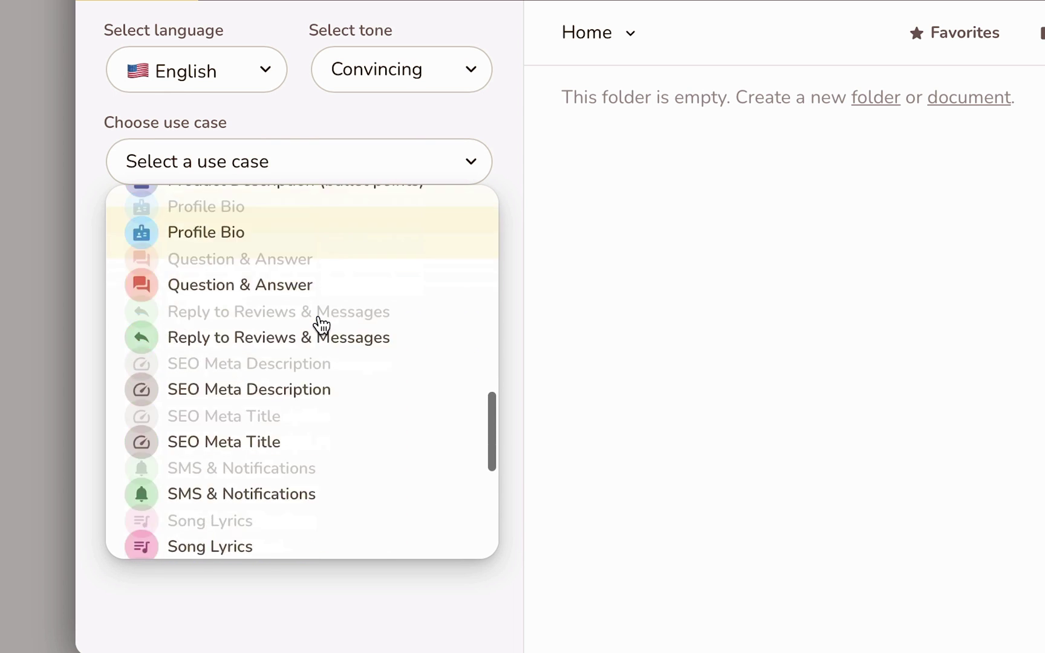
scroll(322, 325, down, 5)
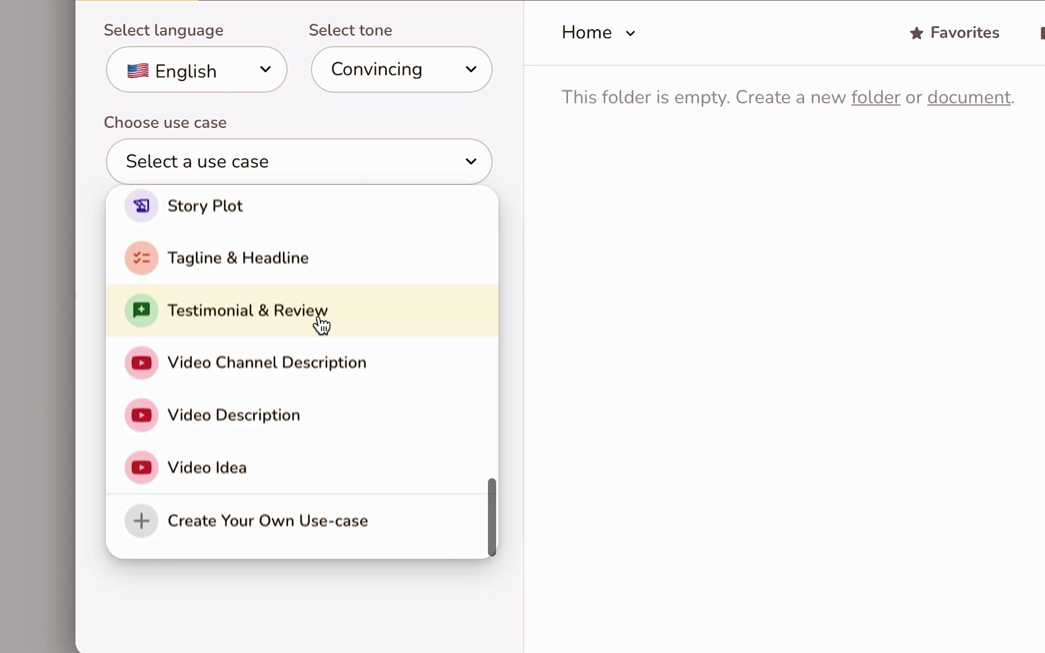
scroll(322, 324, up, 20)
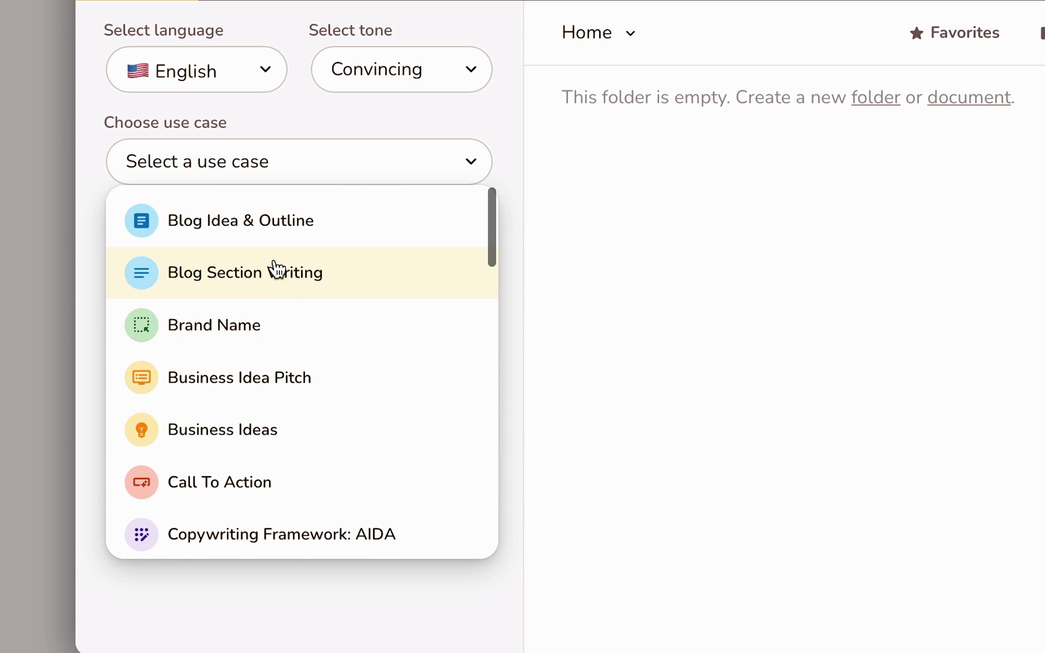
Choose Blog Section Writing with topic 'The Best Dog Breeds To Adopt' and keywords 'dog, breed, adopt'.
click(275, 270)
text(The Best Dog Bre)
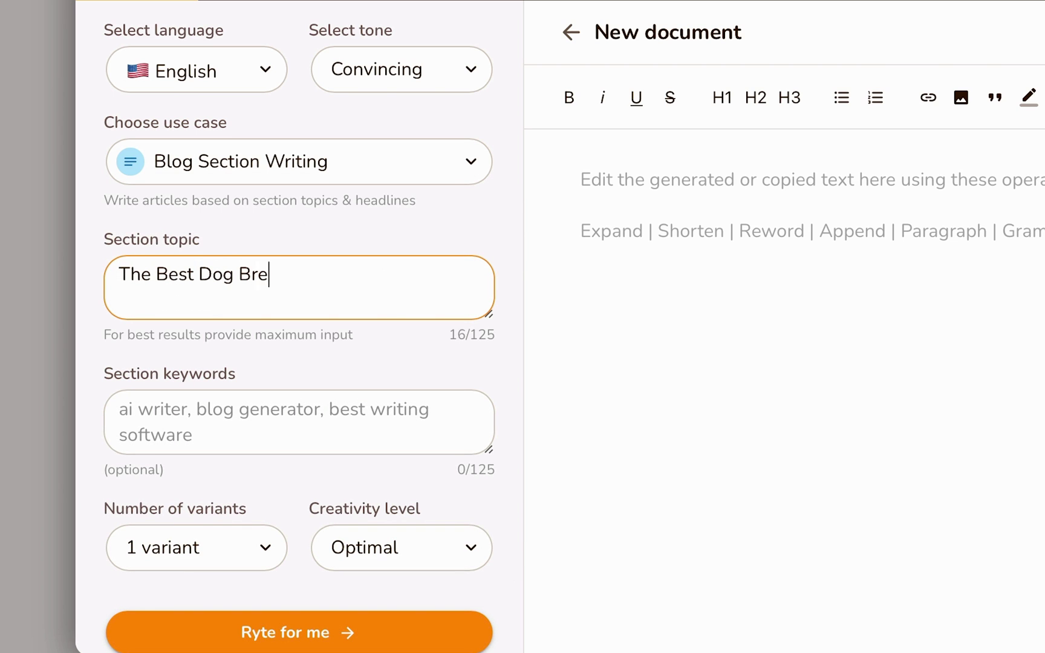
text(eds To Adopt)
click(254, 417)
text(dog,)
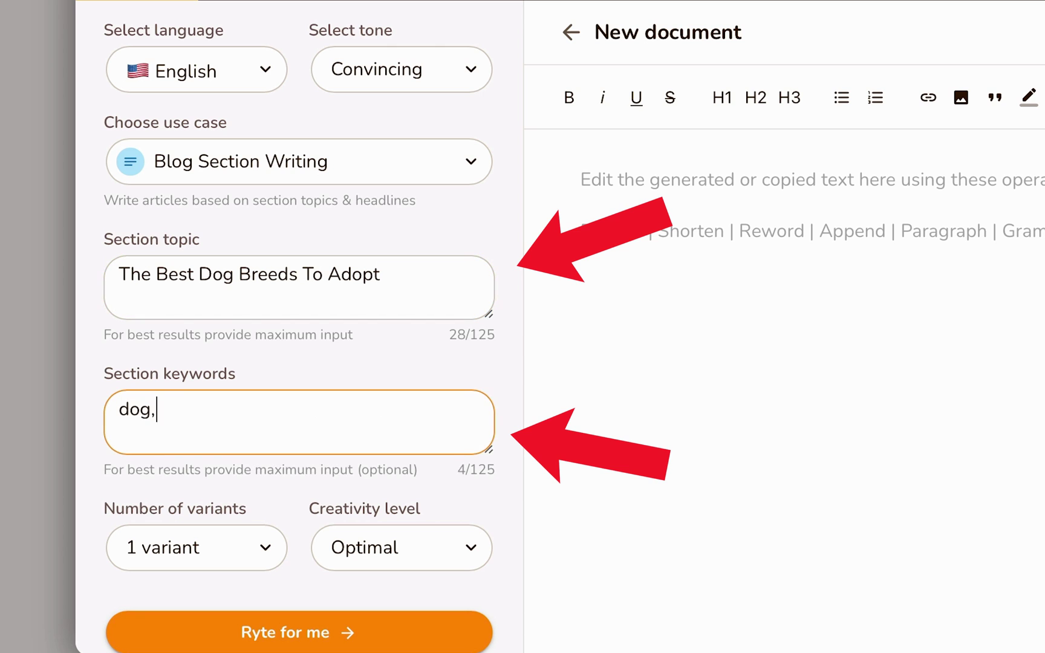
text( breed, adopt)
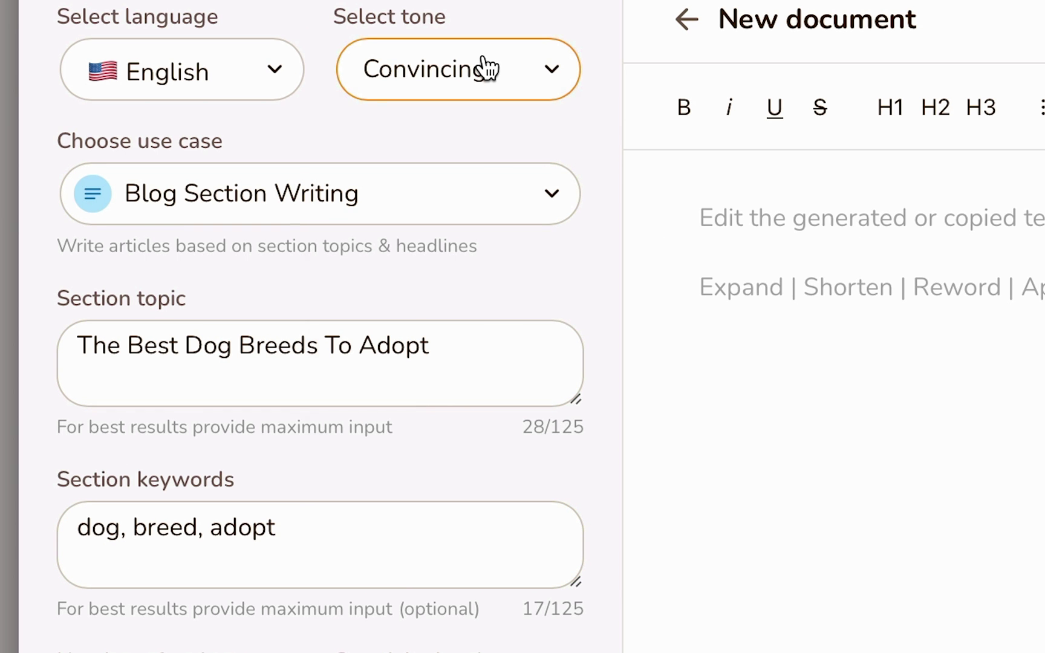
Set the tone and High creativity, request 2 variants, and generate the dog breed outline.
click(487, 68)
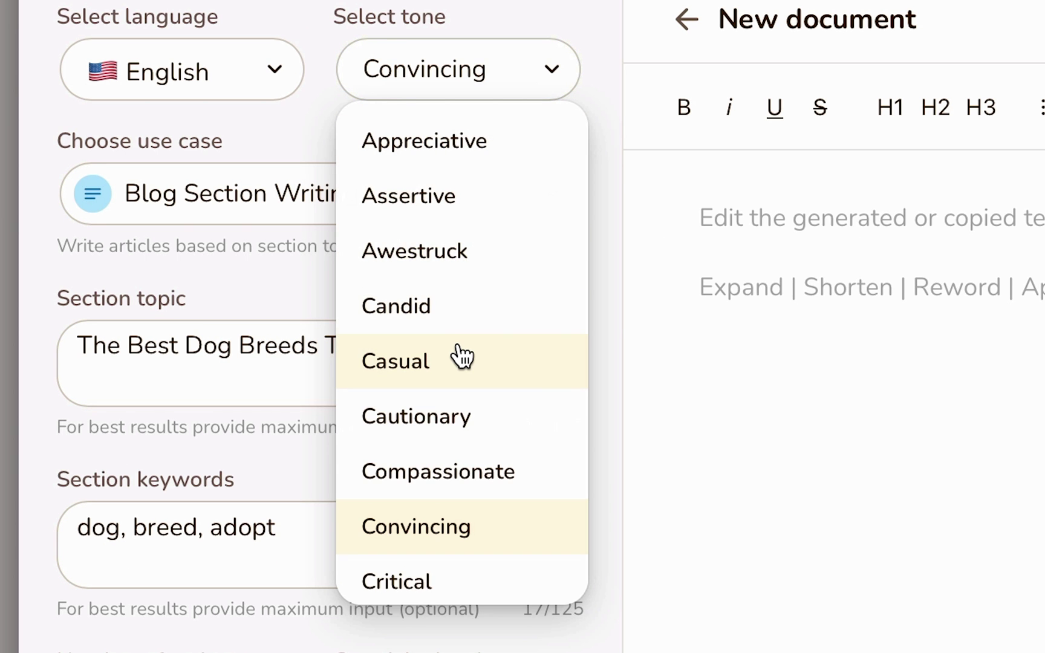
scroll(461, 356, down, 4)
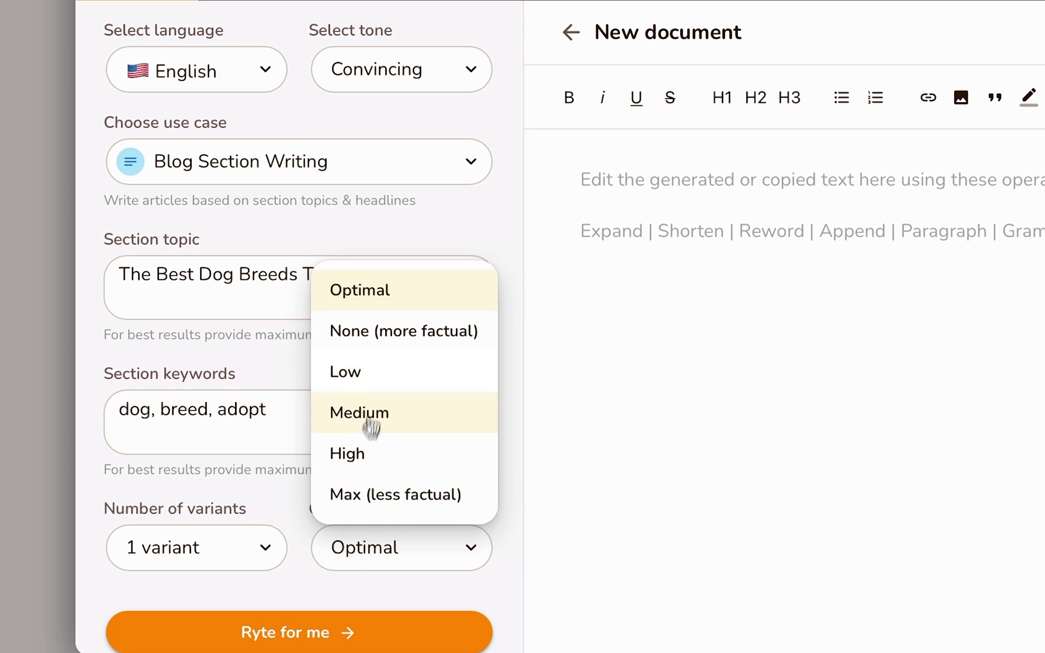
click(366, 458)
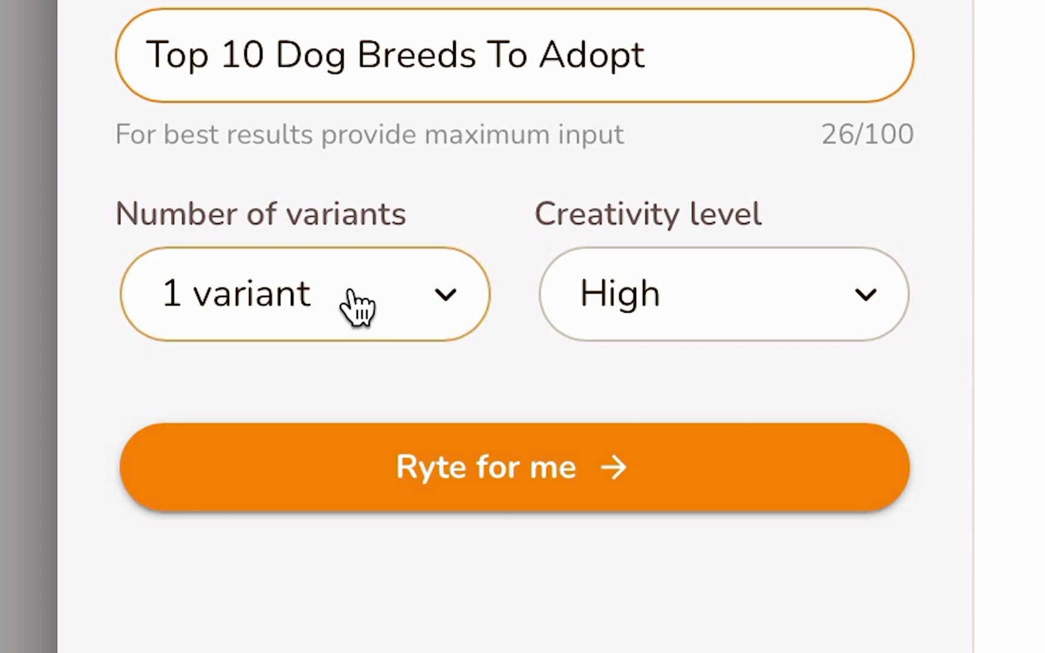
click(355, 306)
click(231, 478)
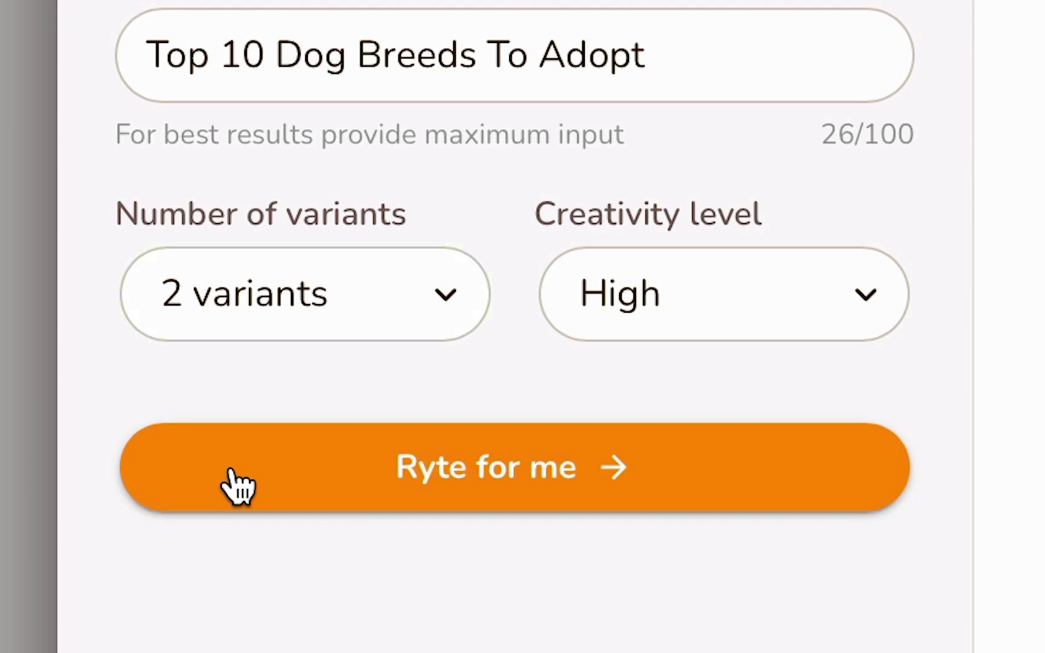
click(238, 487)
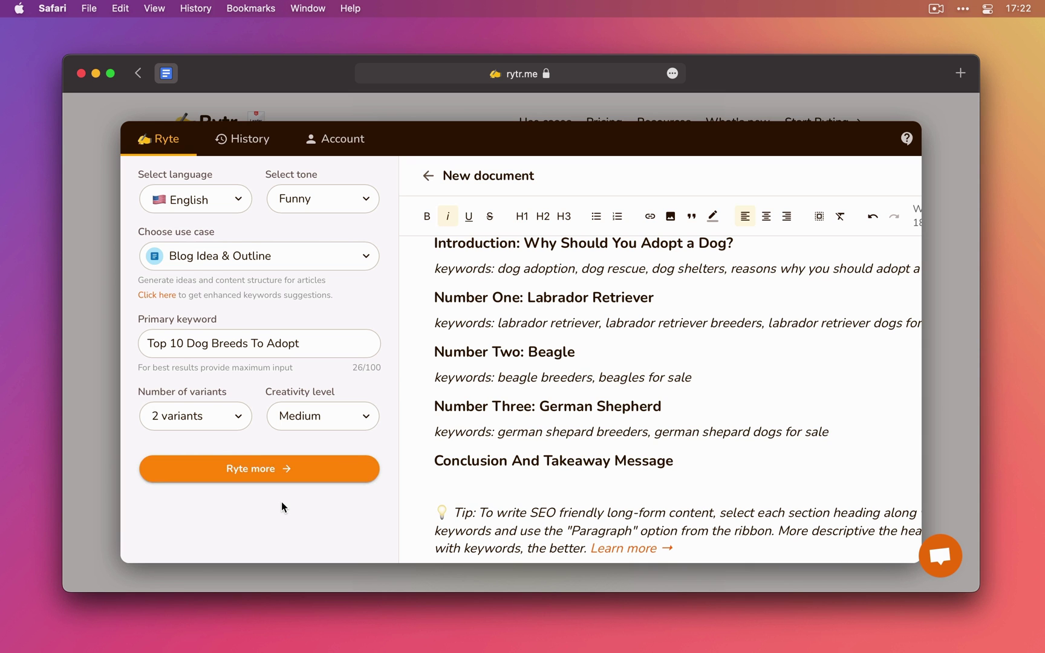
Select the Pug heading and its keywords line in the second outline variant.
scroll(584, 365, up, 3)
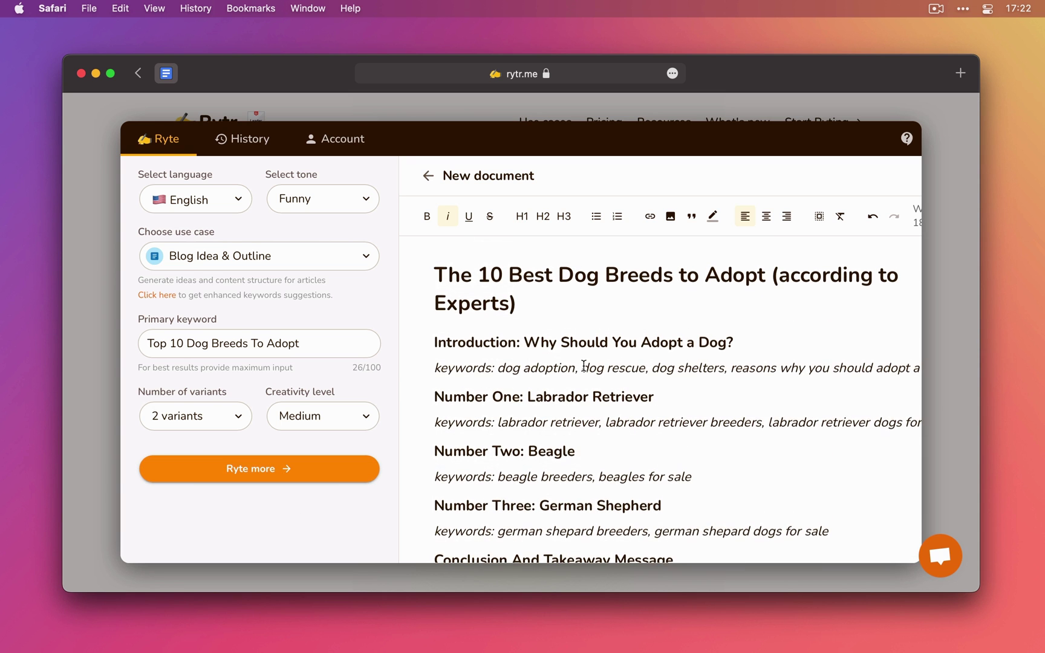
scroll(583, 366, right, 3)
scroll(583, 365, down, 3)
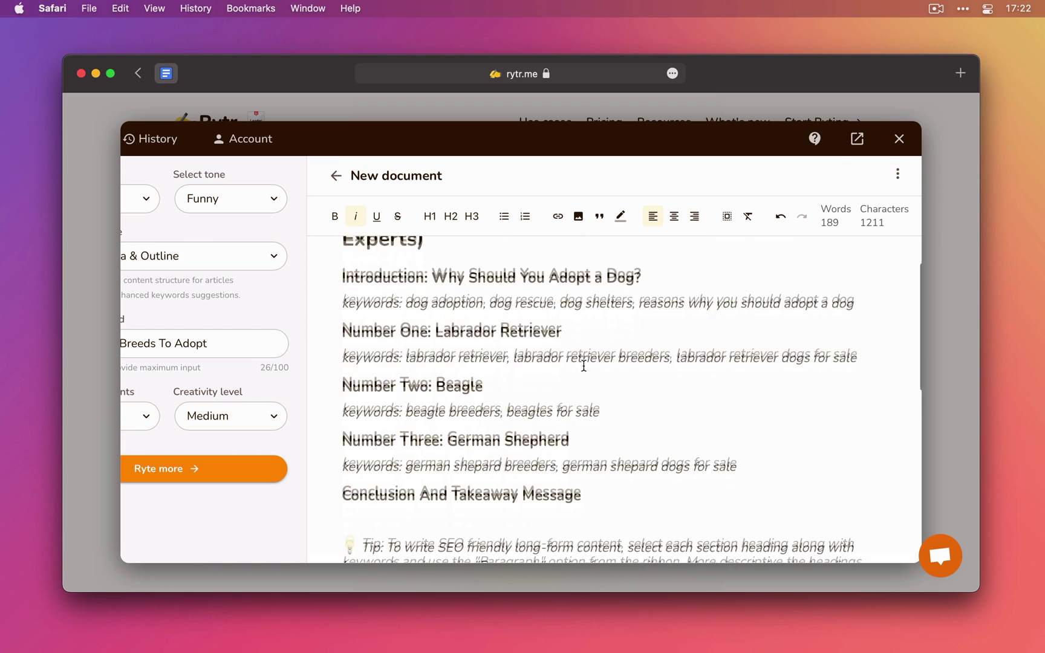
scroll(584, 365, down, 5)
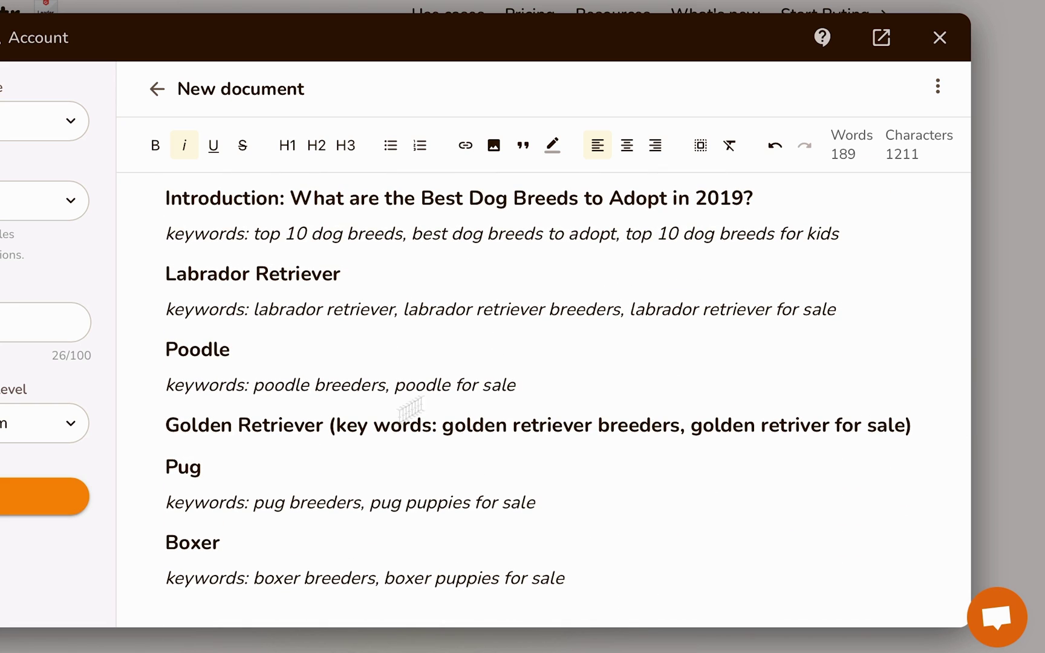
drag(218, 470, 165, 469)
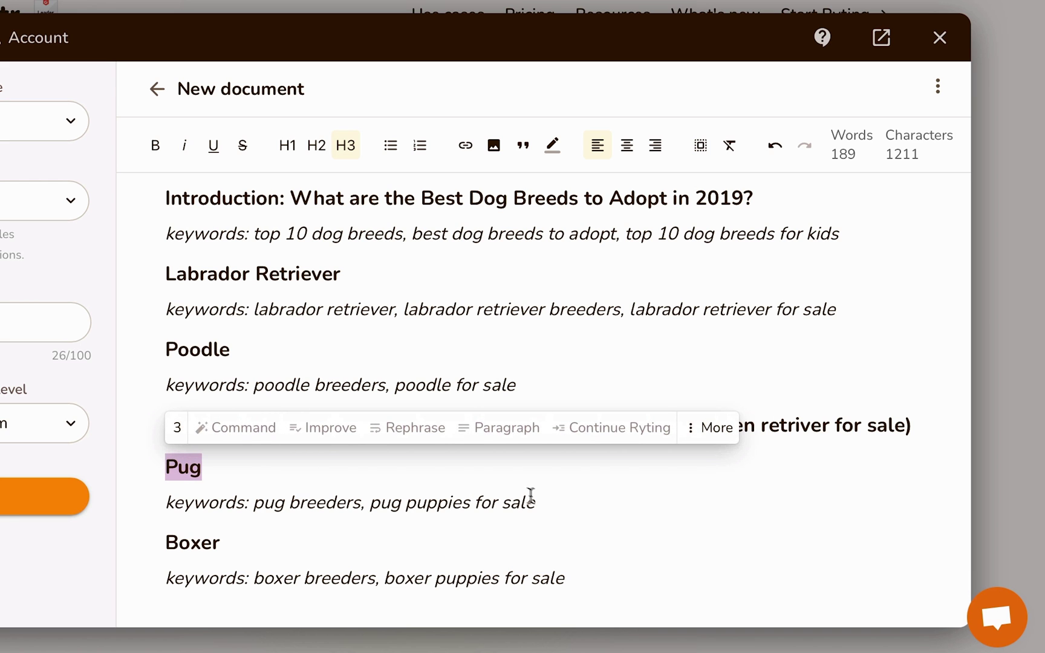
drag(535, 502, 166, 467)
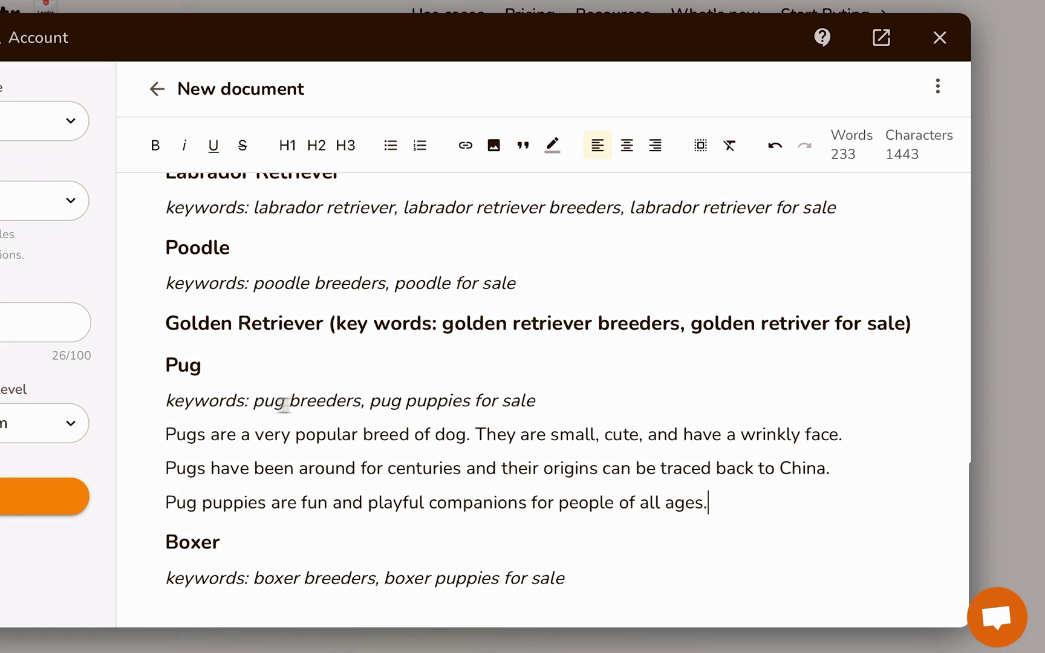
Generate two paragraphs on boxers' energetic, playful nature from the Boxer heading and keywords.
drag(162, 430, 798, 540)
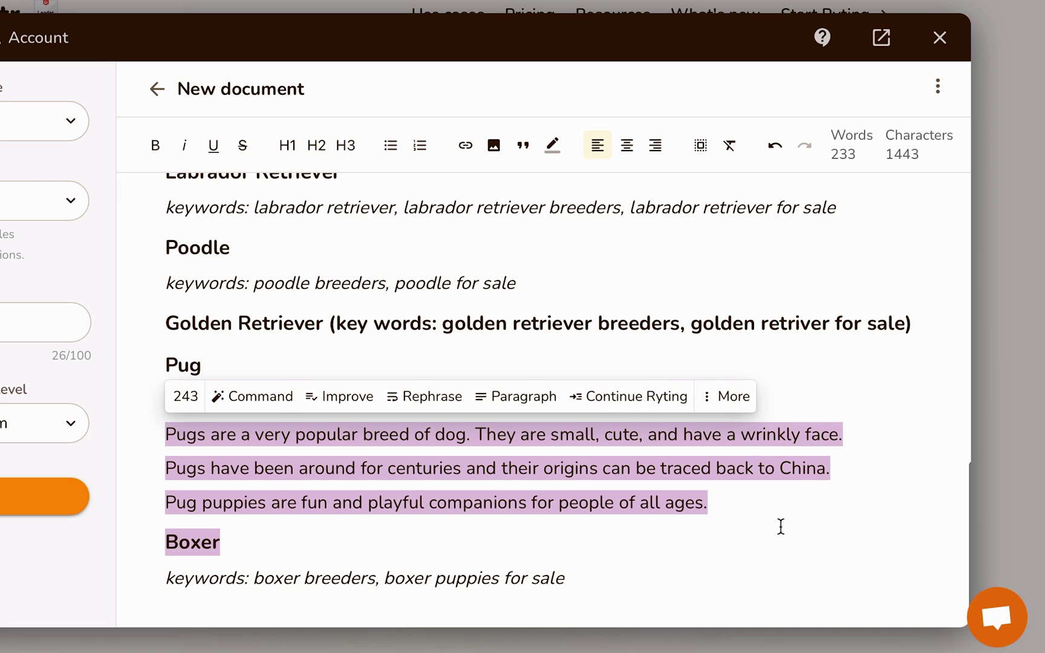
click(780, 526)
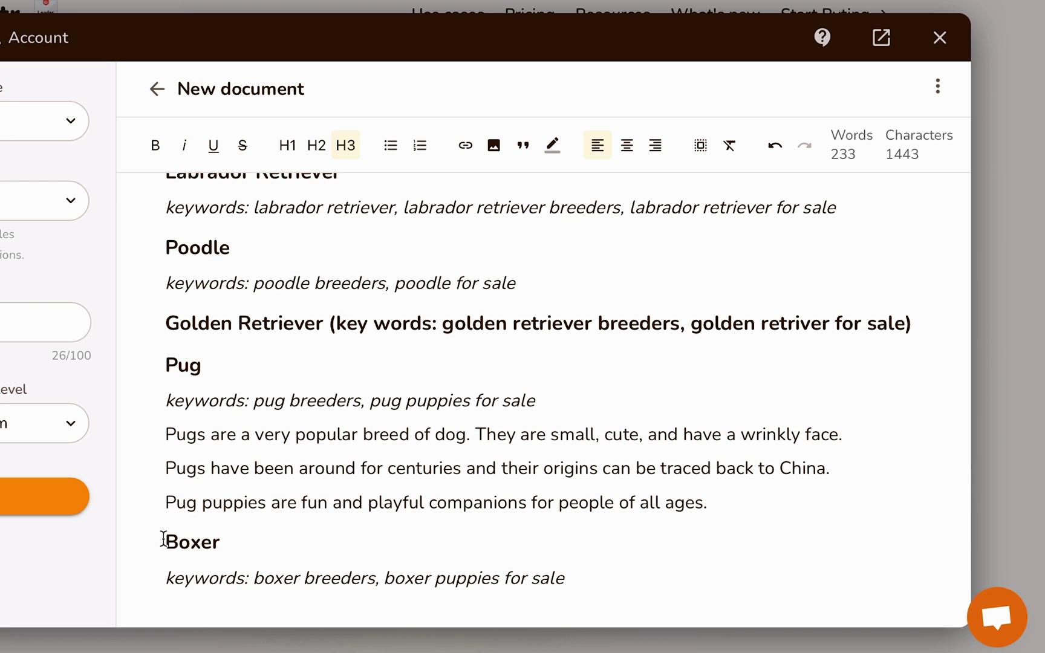
drag(164, 539, 532, 590)
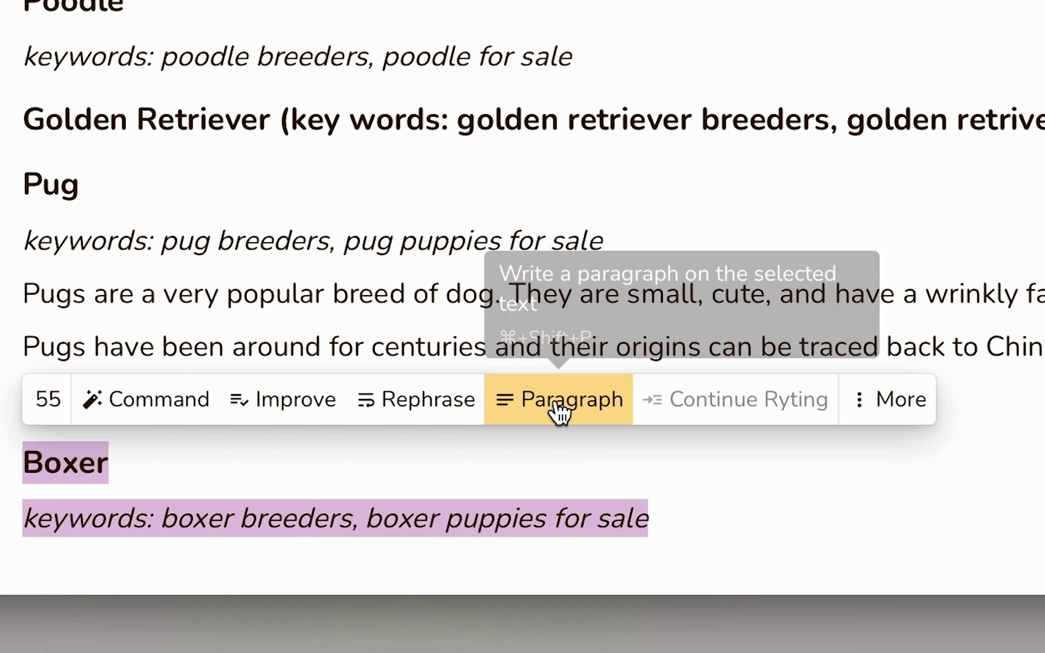
click(507, 506)
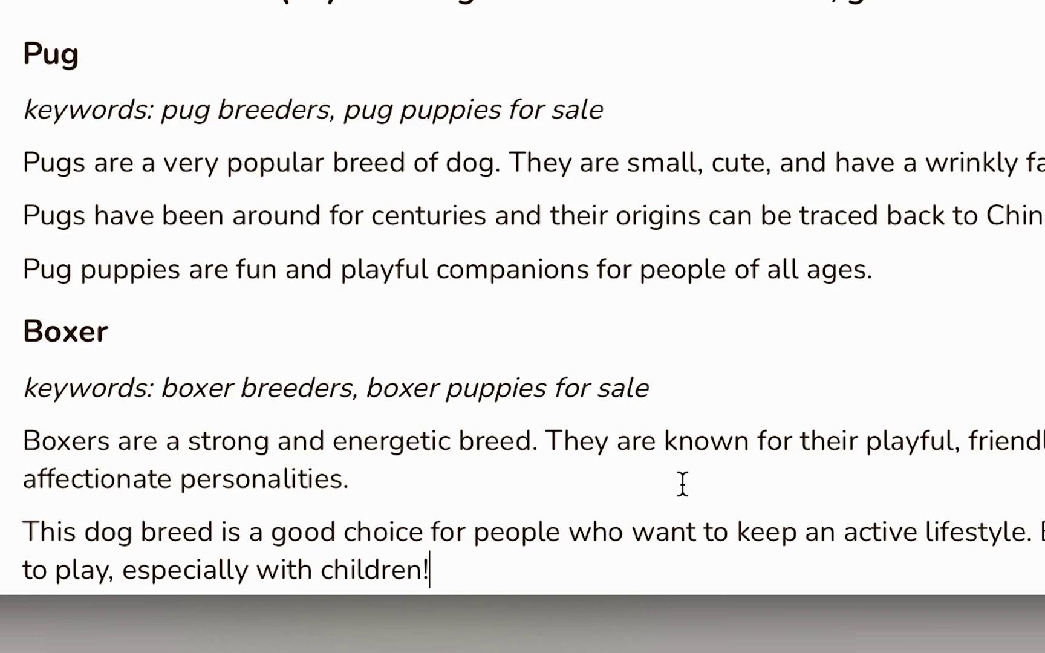
scroll(683, 484, down, 2)
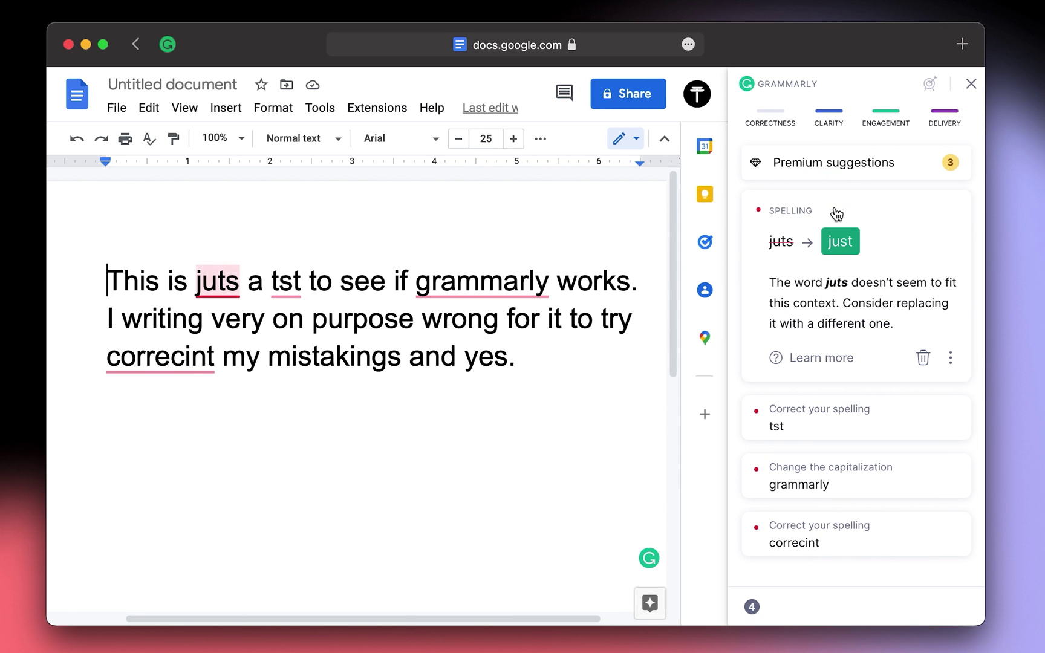
Accept Grammarly's spelling suggestion to change 'juts' to 'just' in the test sentence.
click(846, 248)
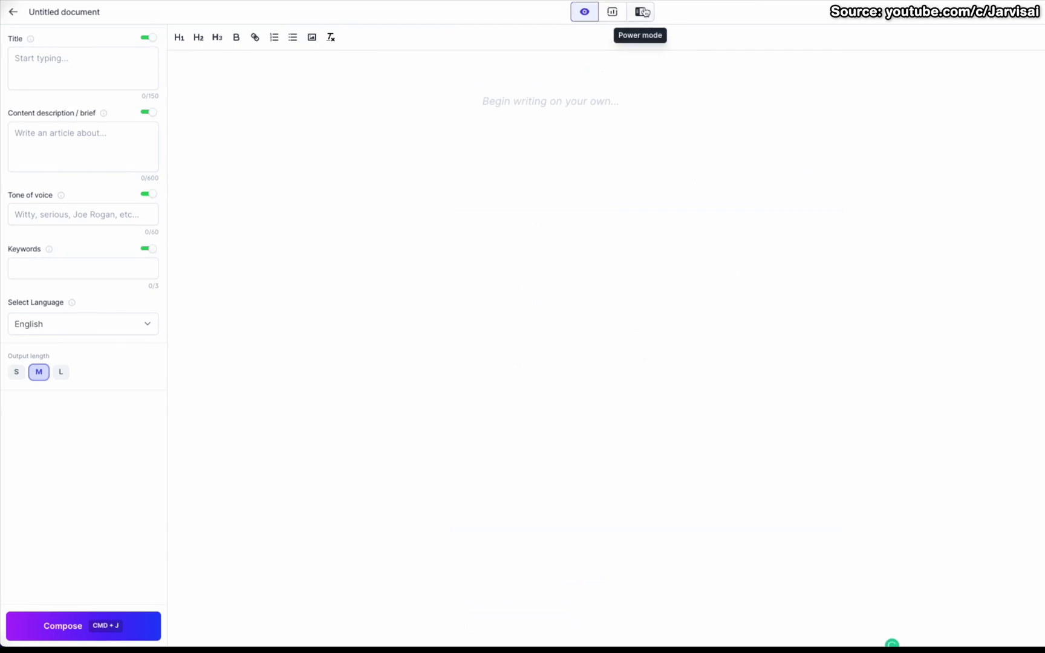
Generate Labrador video topic ideas with the Video Topic Ideas template.
click(641, 13)
click(70, 197)
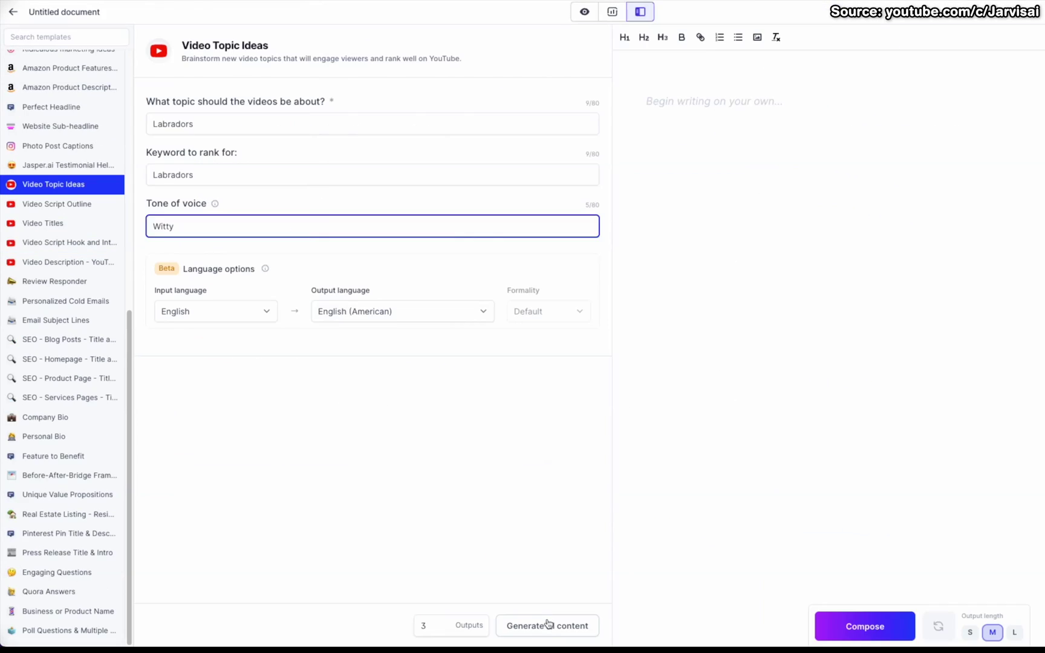
click(548, 625)
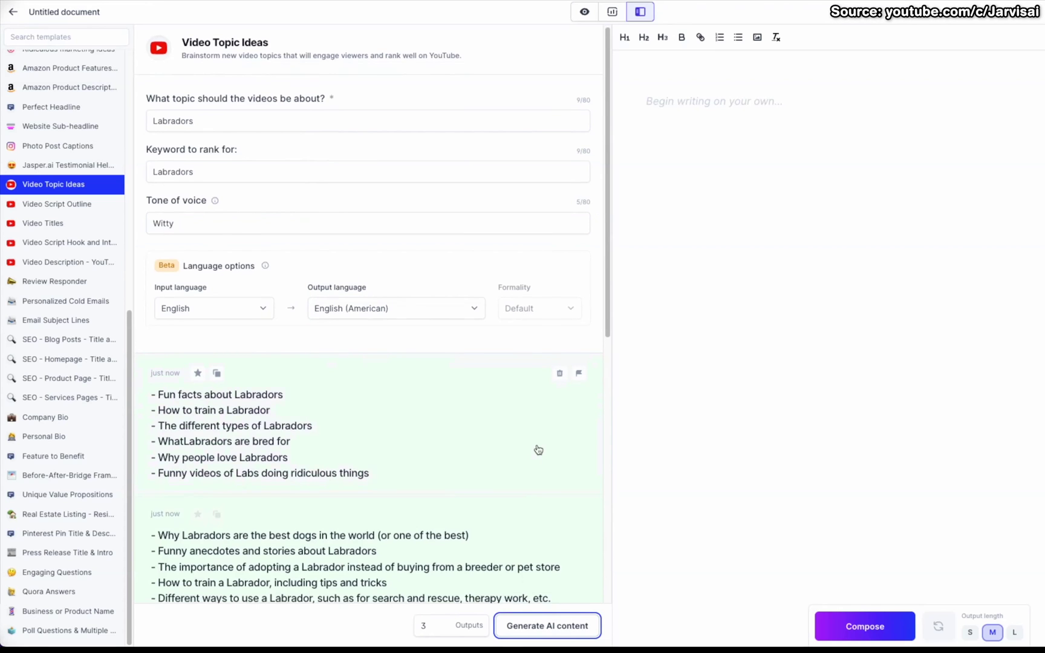
scroll(538, 450, down, 5)
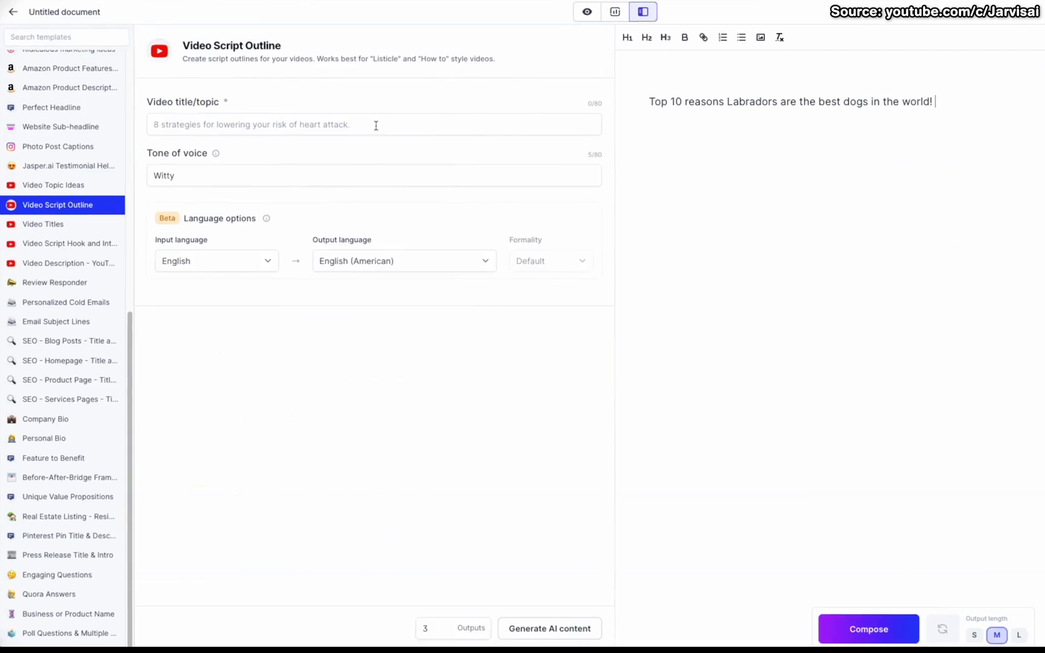
Create a Video Script Outline from the pasted Labradors video title.
click(373, 125)
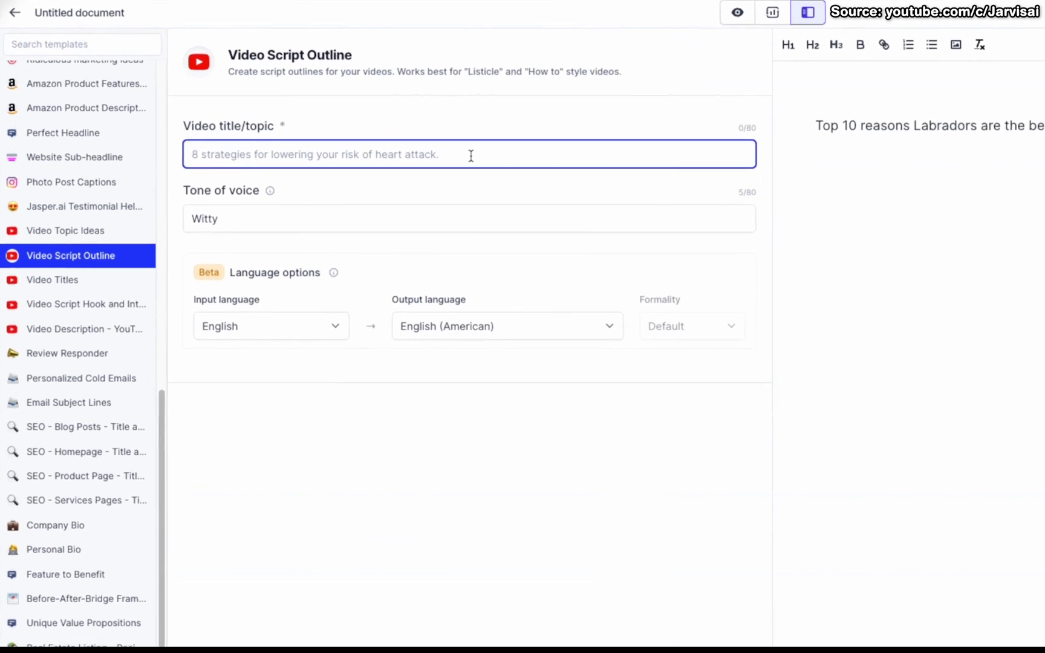
text(Top 10 reasons Labradors are the best dogs in the world!)
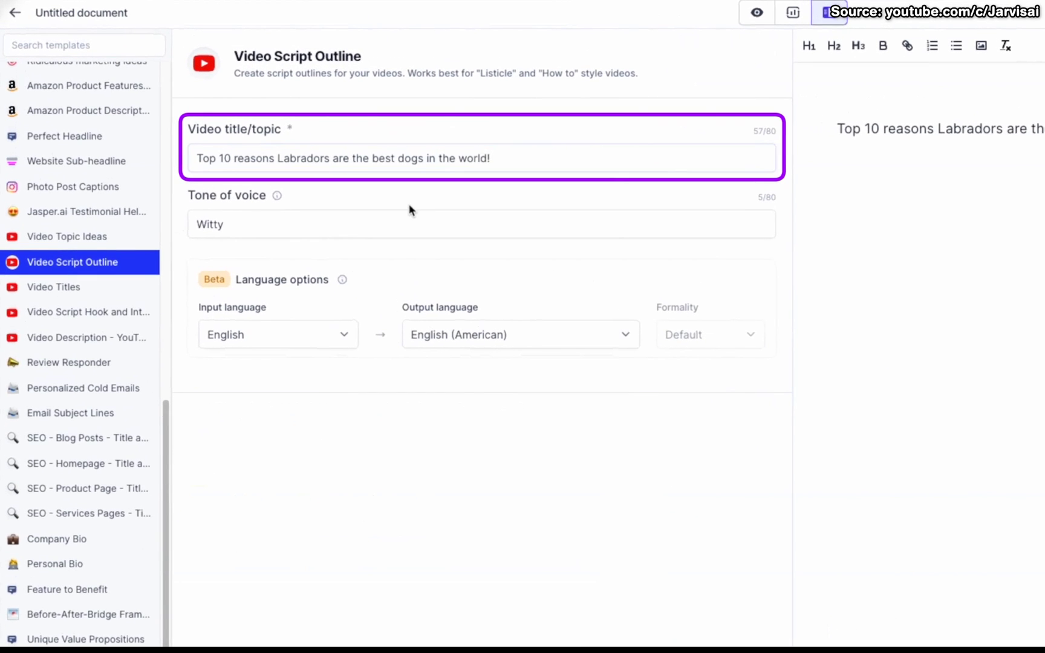
click(376, 221)
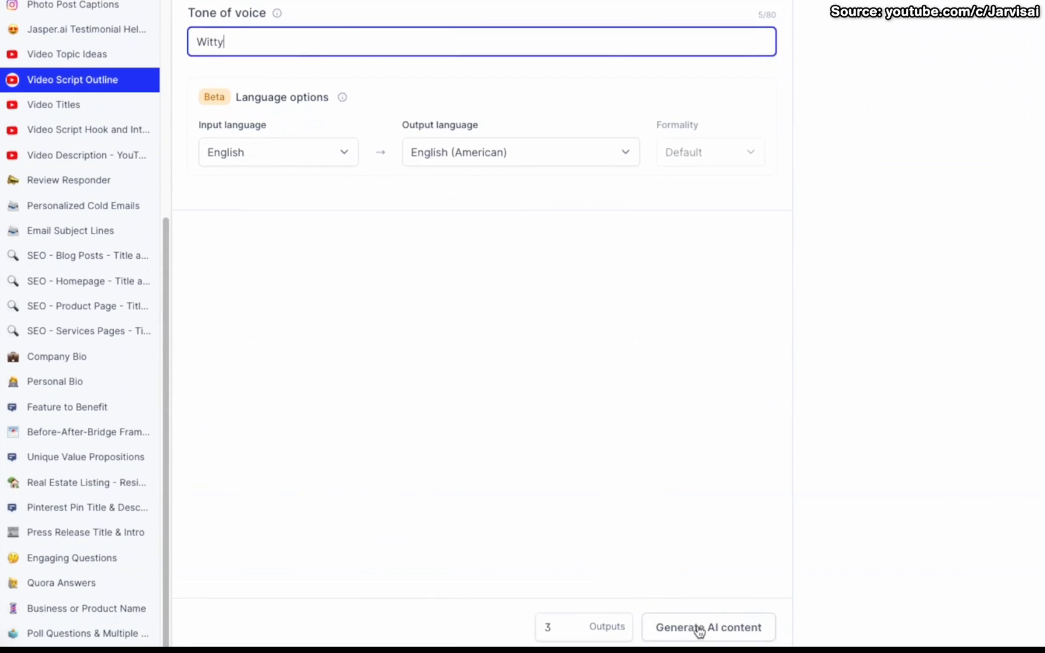
click(698, 628)
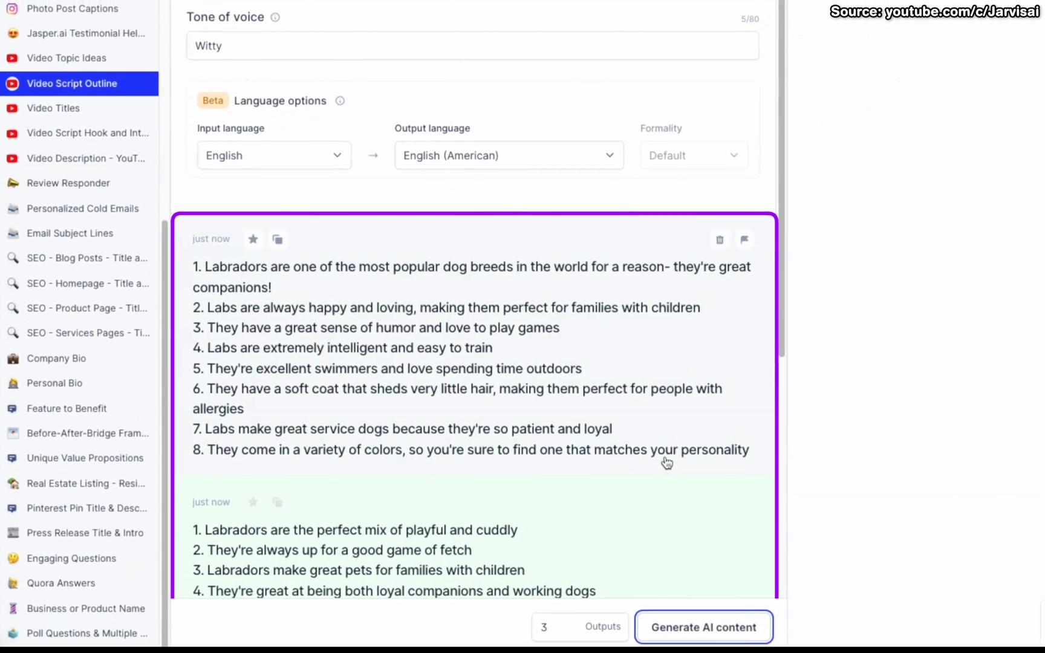
scroll(659, 605, down, 2)
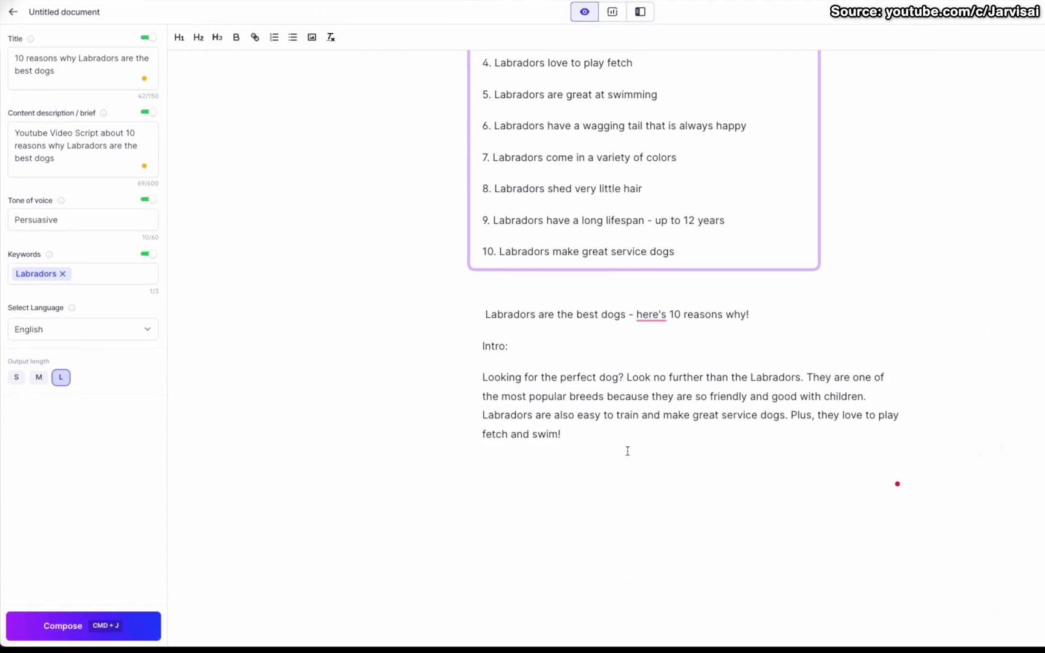
Move the generated headline and intro paragraph above the ten-point list.
drag(628, 451, 484, 315)
key(super+c)
key(super+j)
scroll(540, 314, up, 3)
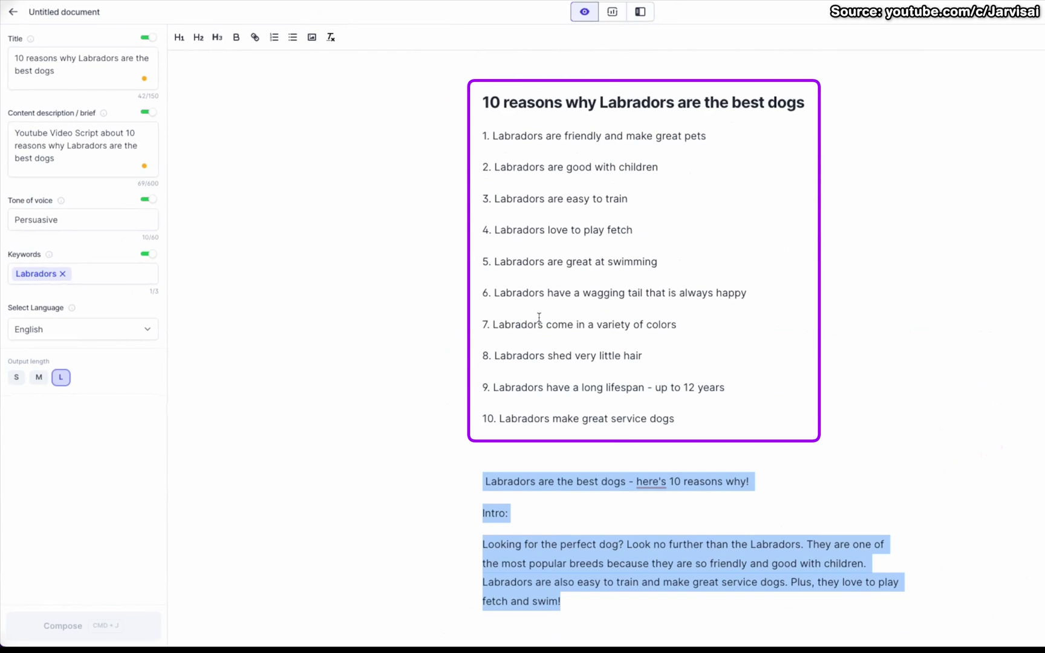
click(478, 129)
key(Return)
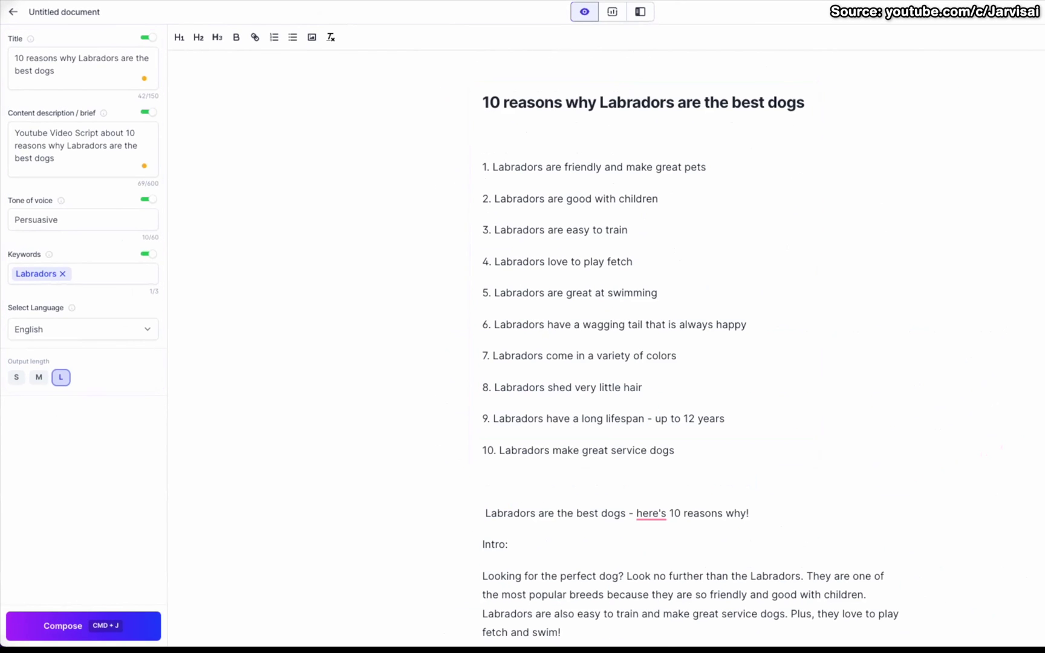
key(super+v)
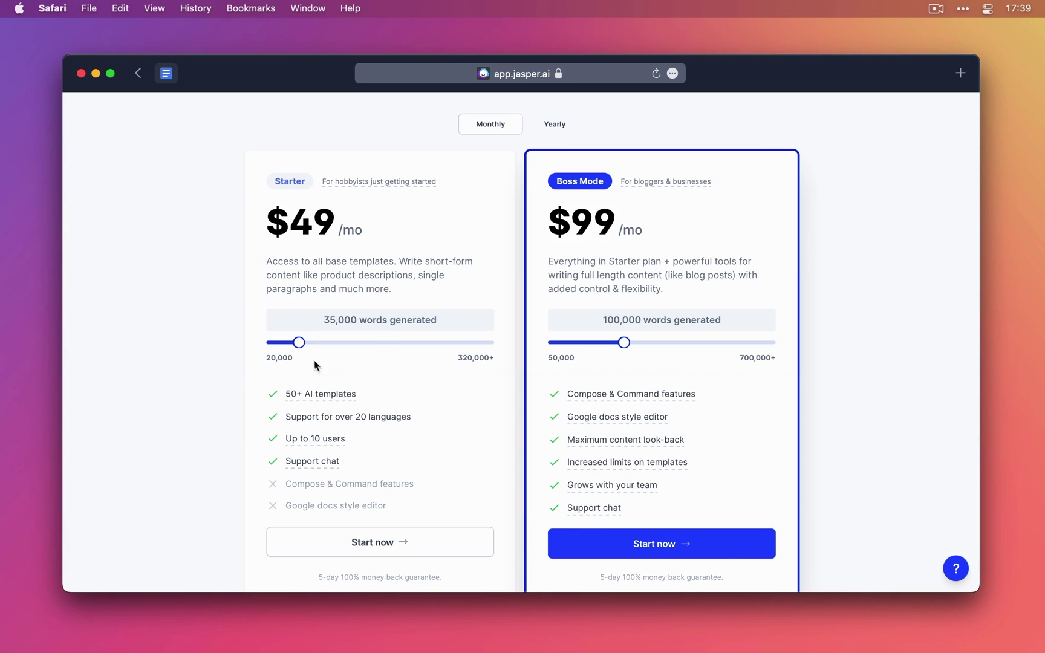
Set the Starter plan to 240,000 words, priced at $299 per month.
drag(245, 347, 241, 346)
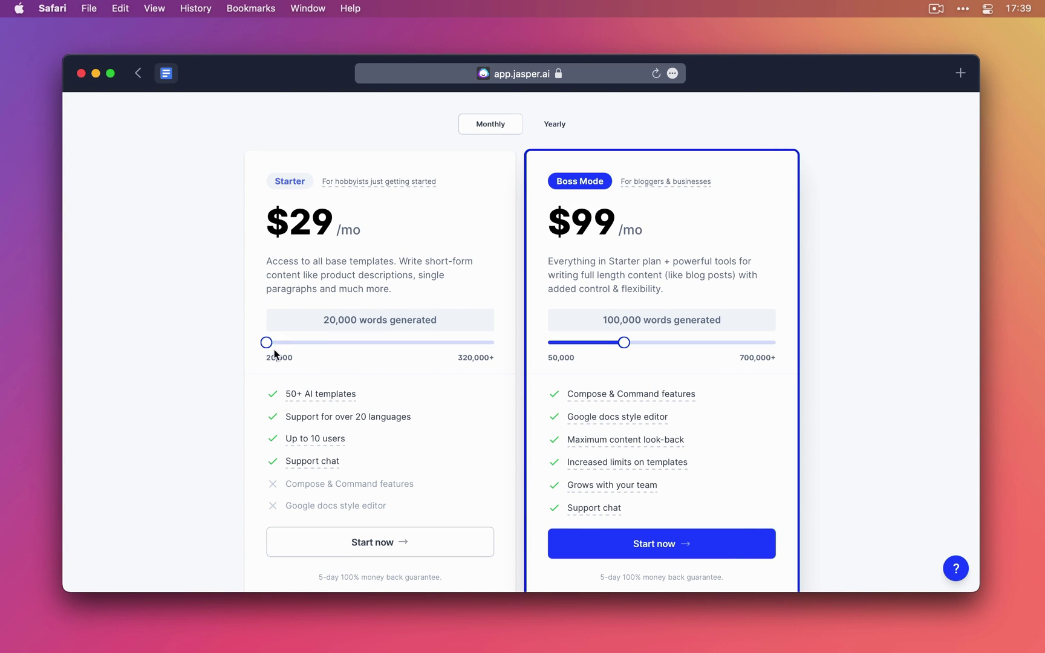
drag(267, 344, 467, 344)
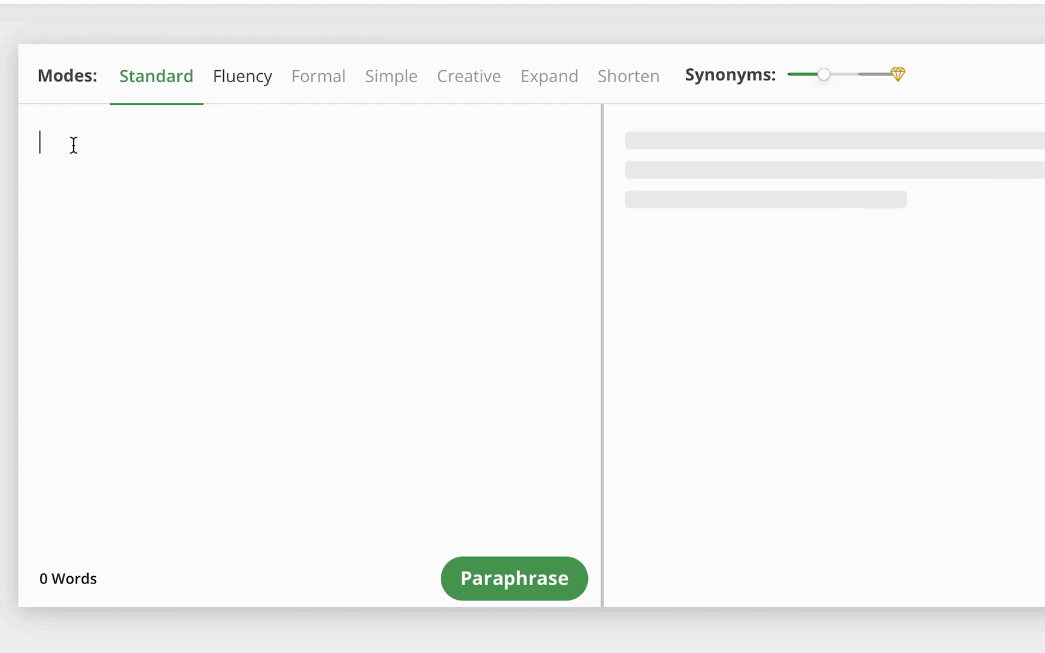
Paste the 109-word Shrek film summary into the paraphraser's input box.
text(Shrek is a 2001 American computer-animated comedy film loosely based on the 1990 picture book of the same name by William Steig. It is the first installment in the Shrek franchise. Directed by Andrew Adamson and Vicky Jenson in their directorial debuts from a screenplay written by Ted Elliott, Terry Rossio, Joe Stillman, and Roger S. H. Schulman, the film stars Mike Myers, Eddie Murphy, Cameron Diaz, and John Lithgow. In the film, the ogre Shrek (Myers) finds his swamp overrun by fairy tale creatures banished by Lord Farquaad (Lithgow). With the help of Donkey (Murphy), Shrek agrees to rescue Princess Fiona (Diaz) for Farquaad to regain his swamp.)
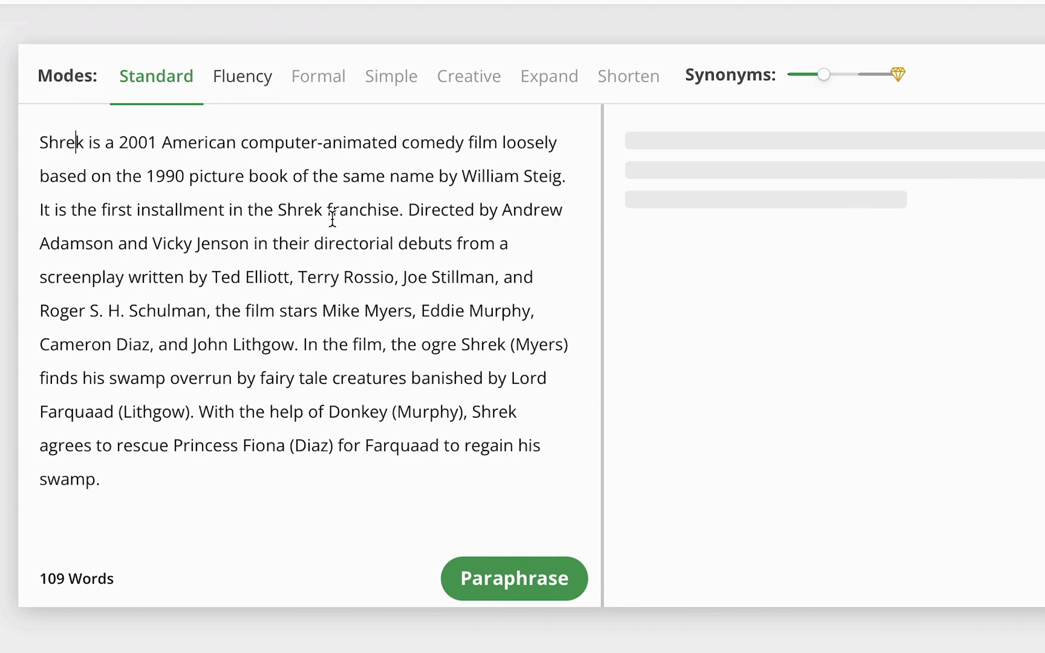
Paraphrase the Shrek summary and view Fluency alternatives for its first sentence.
click(506, 571)
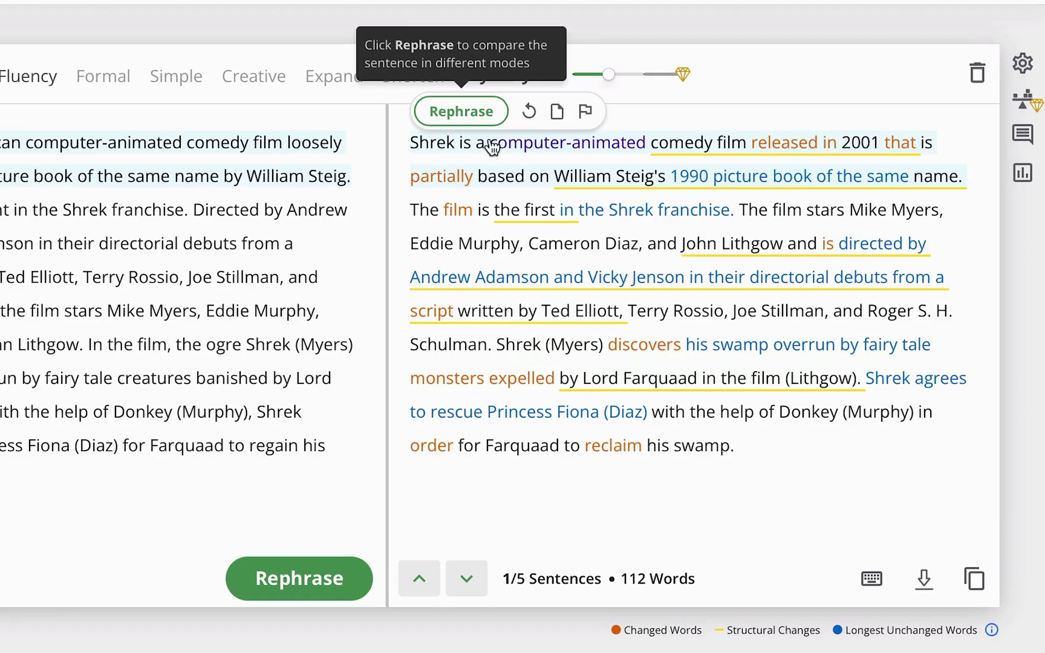
click(464, 111)
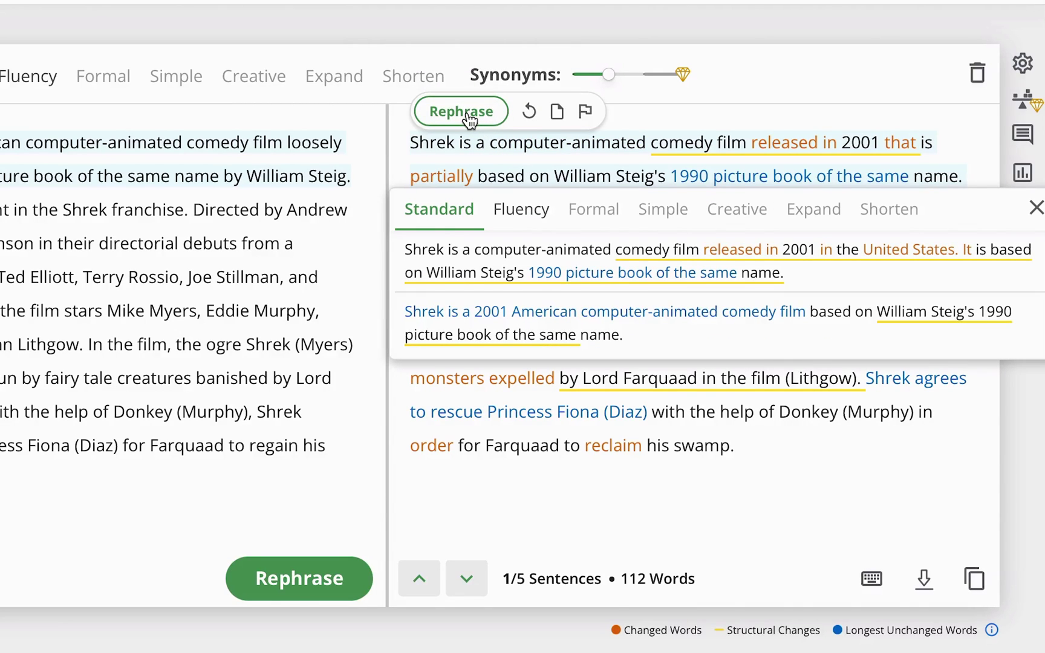
click(514, 210)
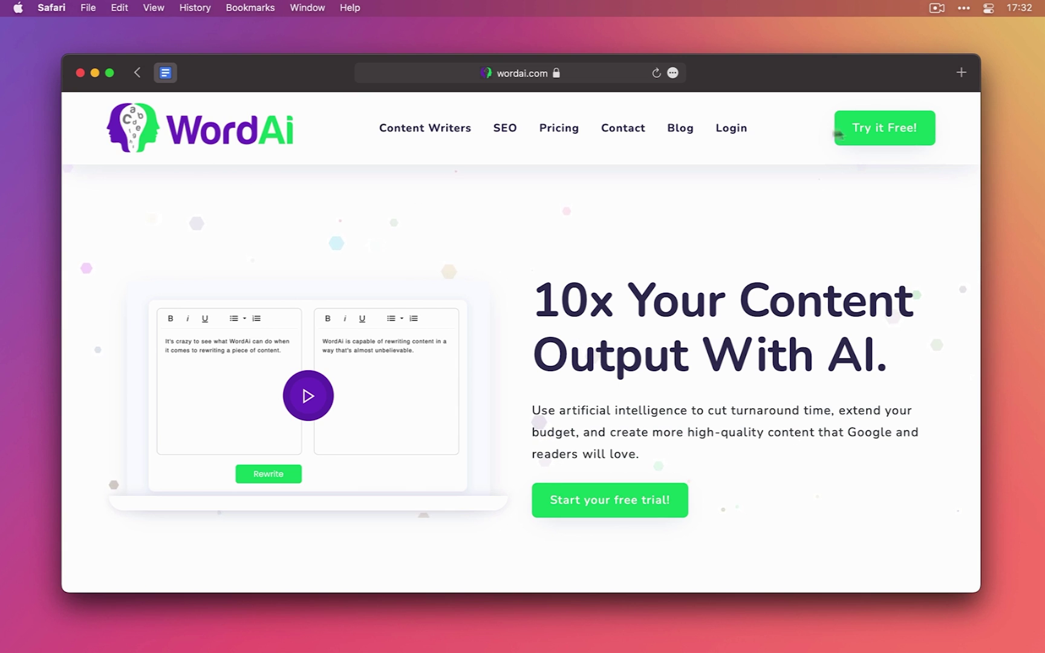
Highlight WordAi's Free 3-Day Trial offer, then view synonyms for the word 'film'.
click(854, 135)
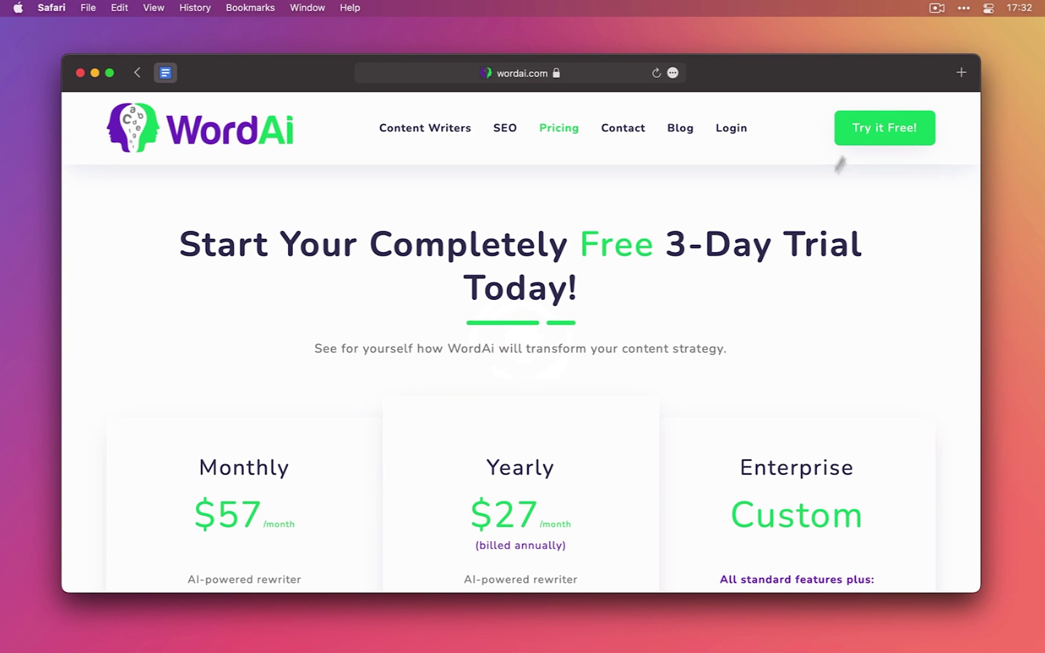
drag(578, 243, 864, 249)
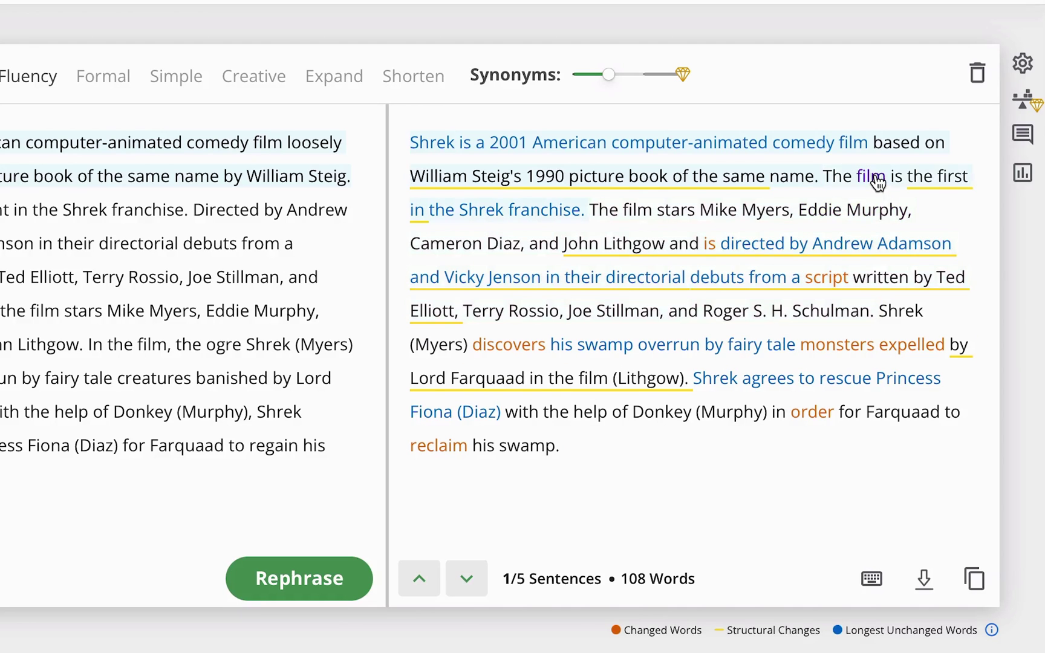
click(872, 179)
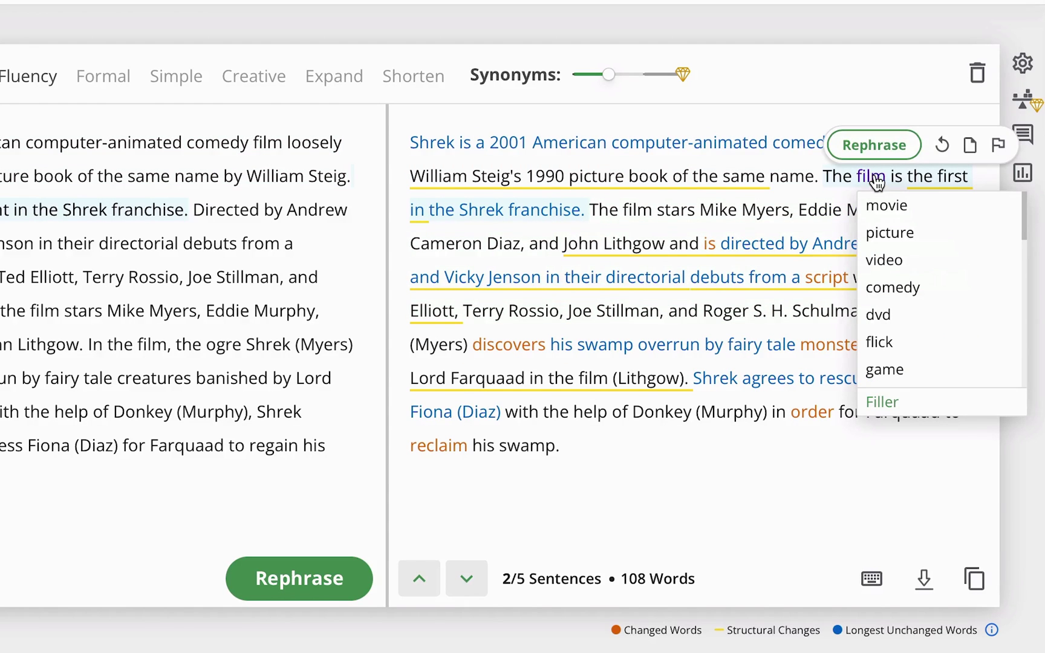